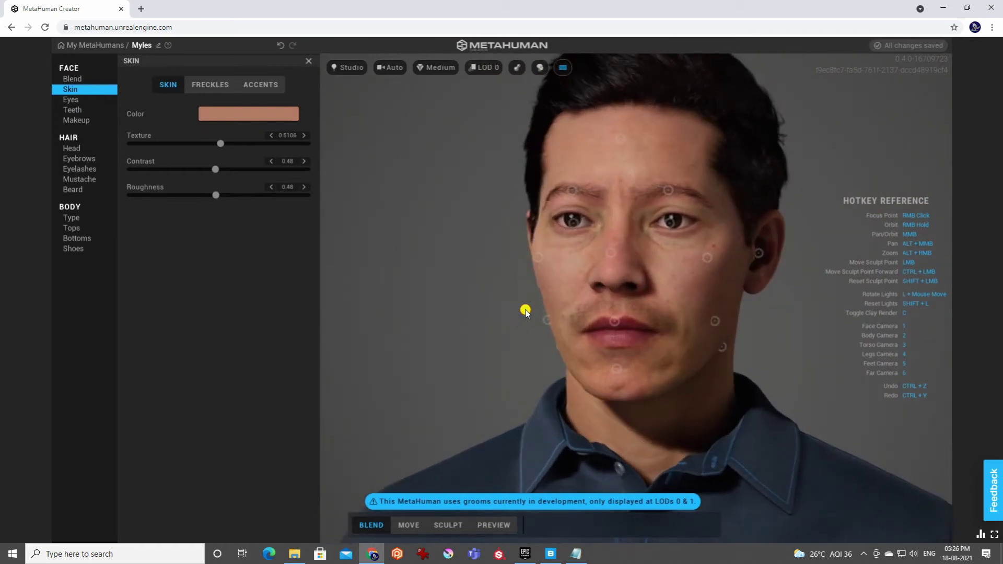
Try the amber eye preset, then give Myles grey-blue eye Preset 006 and view him from the front.
{"action": "scroll", "coordinate": [525, 314], "scroll_direction": "down", "scroll_amount": 3}
{"action": "scroll", "coordinate": [528, 311], "scroll_direction": "up", "scroll_amount": 4}
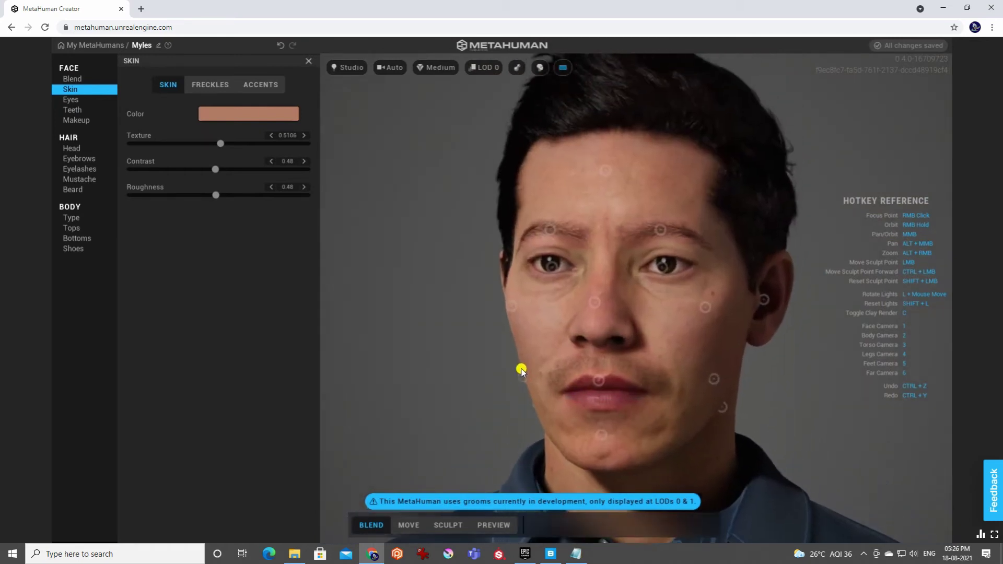
{"action": "left_click", "coordinate": [80, 100]}
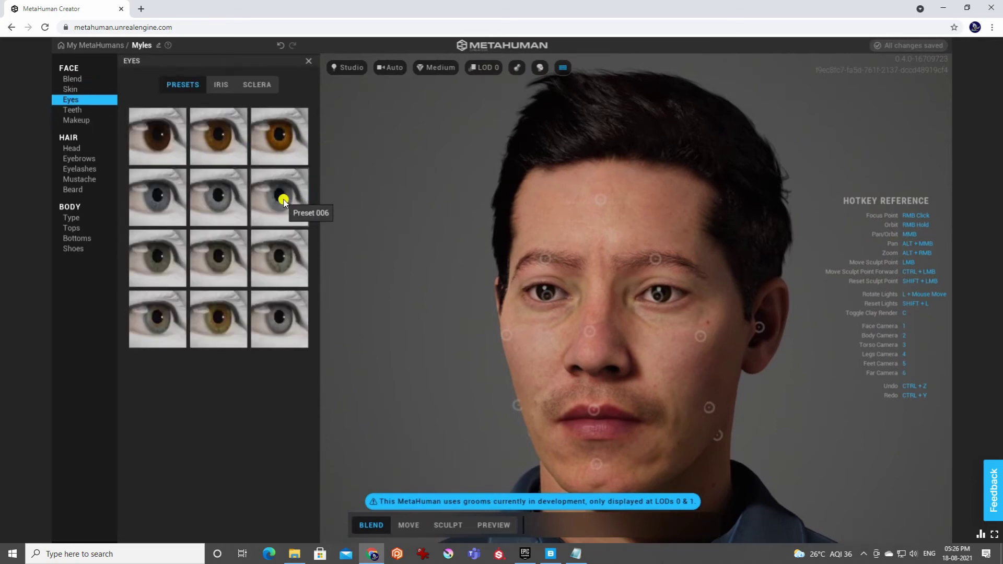
{"action": "left_click", "coordinate": [281, 144]}
{"action": "right_click", "coordinate": [685, 296]}
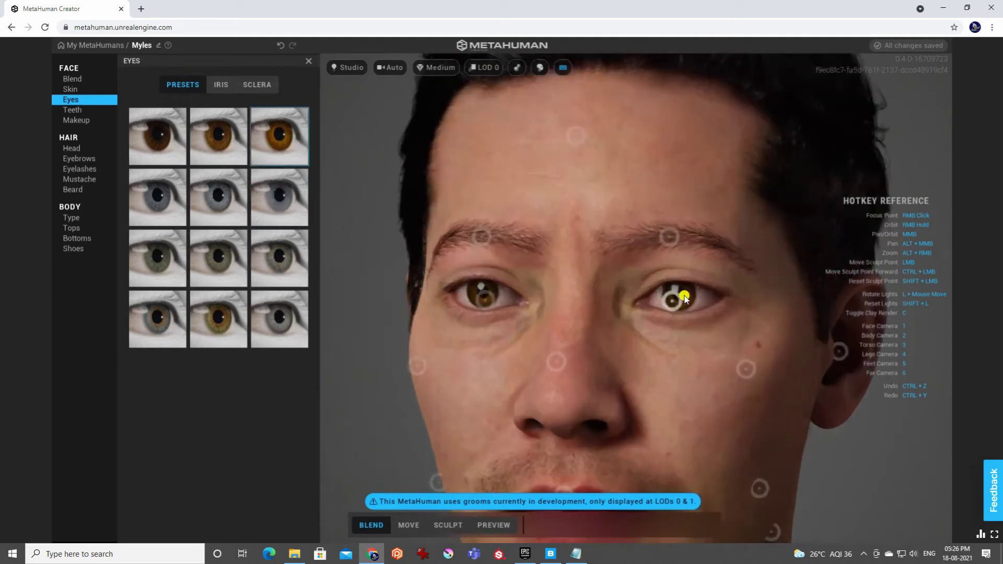
{"action": "scroll", "coordinate": [674, 330], "scroll_direction": "up", "scroll_amount": 2}
{"action": "scroll", "coordinate": [645, 296], "scroll_direction": "up", "scroll_amount": 2}
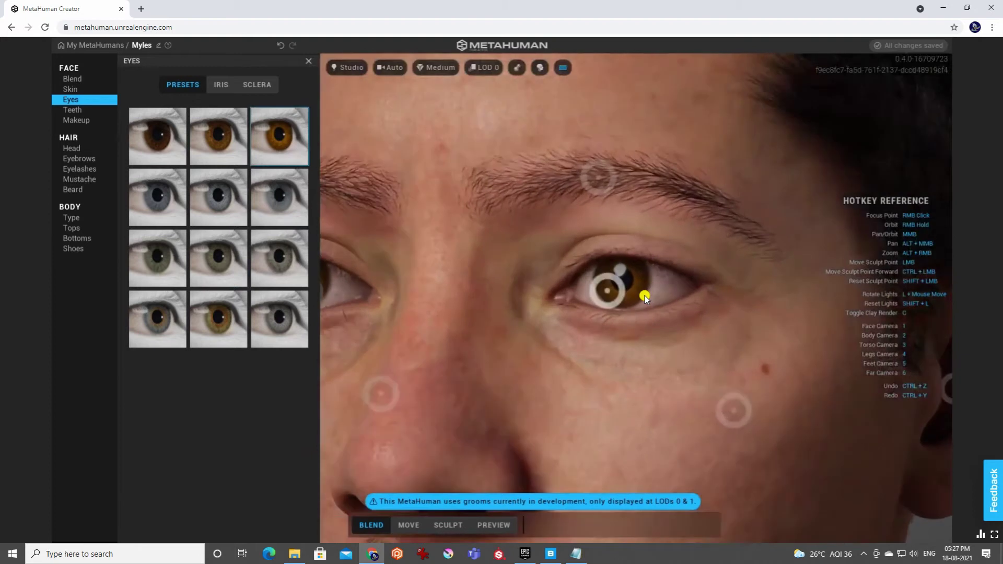
{"action": "scroll", "coordinate": [645, 295], "scroll_direction": "up", "scroll_amount": 2}
{"action": "left_click", "coordinate": [272, 206]}
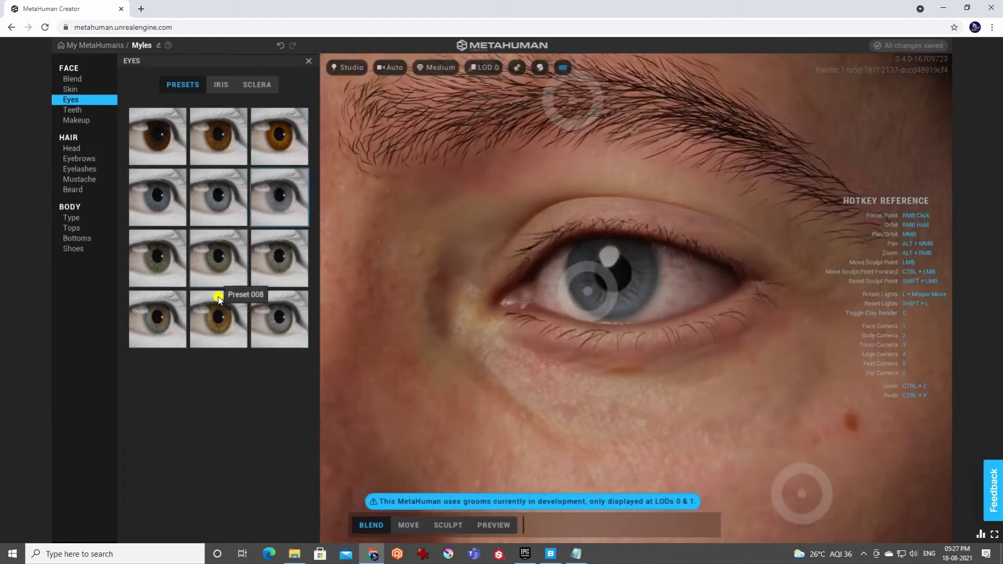
{"action": "scroll", "coordinate": [607, 331], "scroll_direction": "up", "scroll_amount": 2}
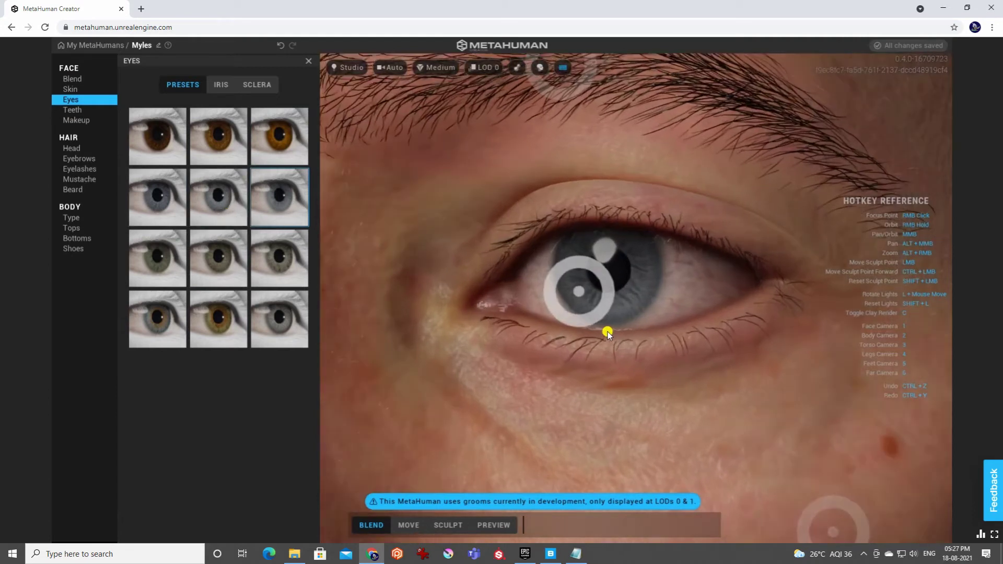
{"action": "scroll", "coordinate": [606, 331], "scroll_direction": "down", "scroll_amount": 6}
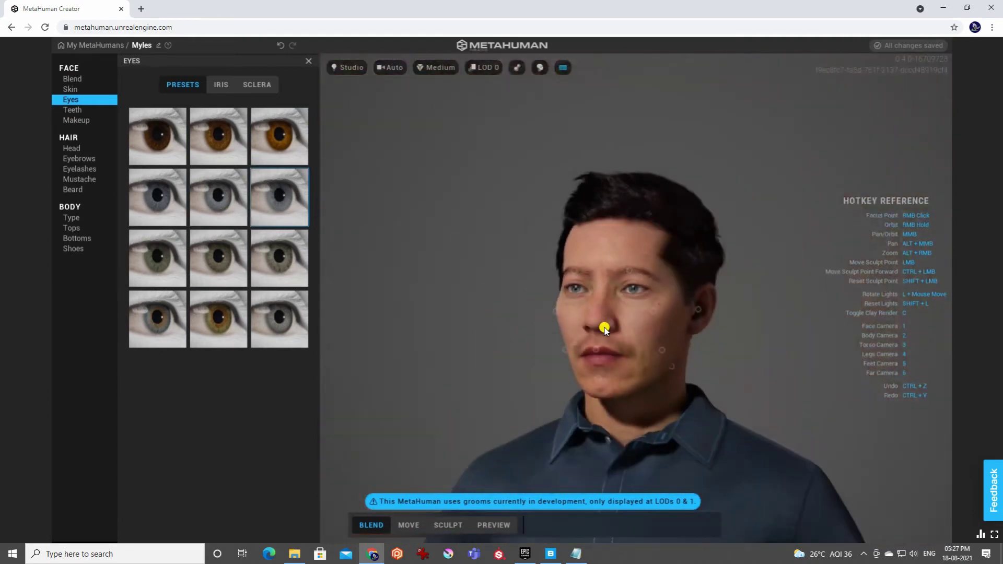
{"action": "right_click_drag", "start_coordinate": [605, 329], "coordinate": [687, 331]}
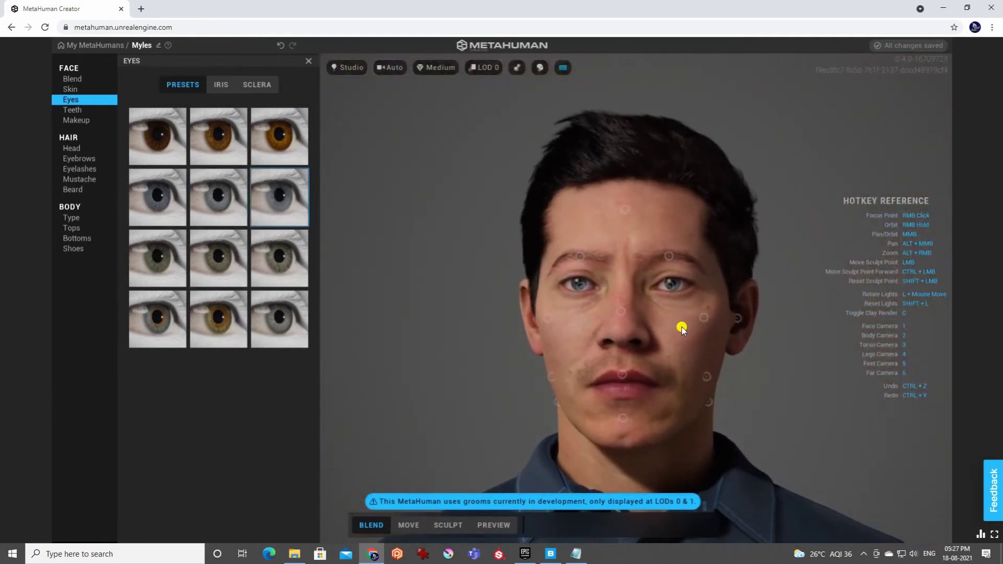
Make the tooth colour white with a slight pinkish tint.
{"action": "left_click", "coordinate": [72, 110]}
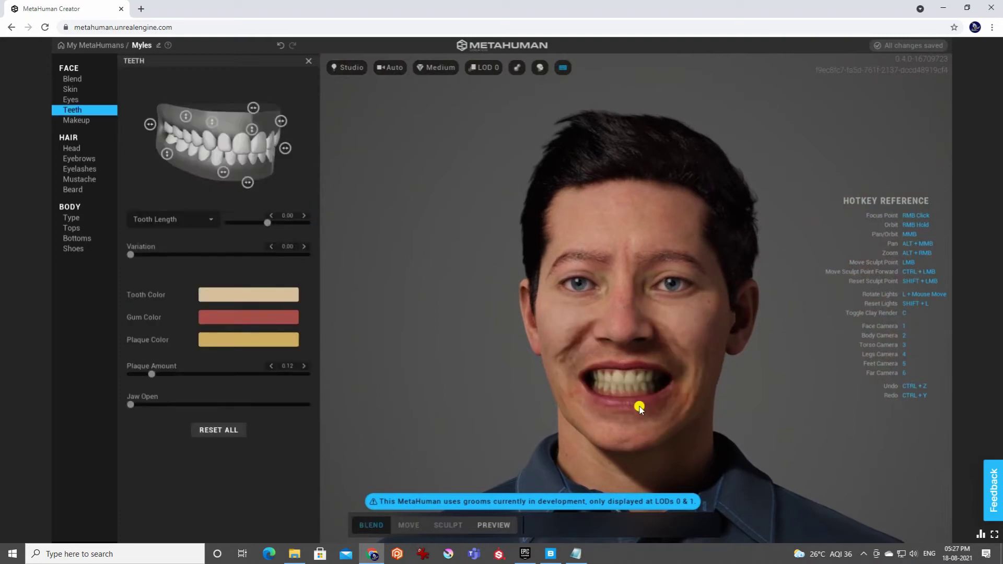
{"action": "scroll", "coordinate": [640, 408], "scroll_direction": "up", "scroll_amount": 2}
{"action": "right_click_drag", "start_coordinate": [662, 387], "coordinate": [619, 327]}
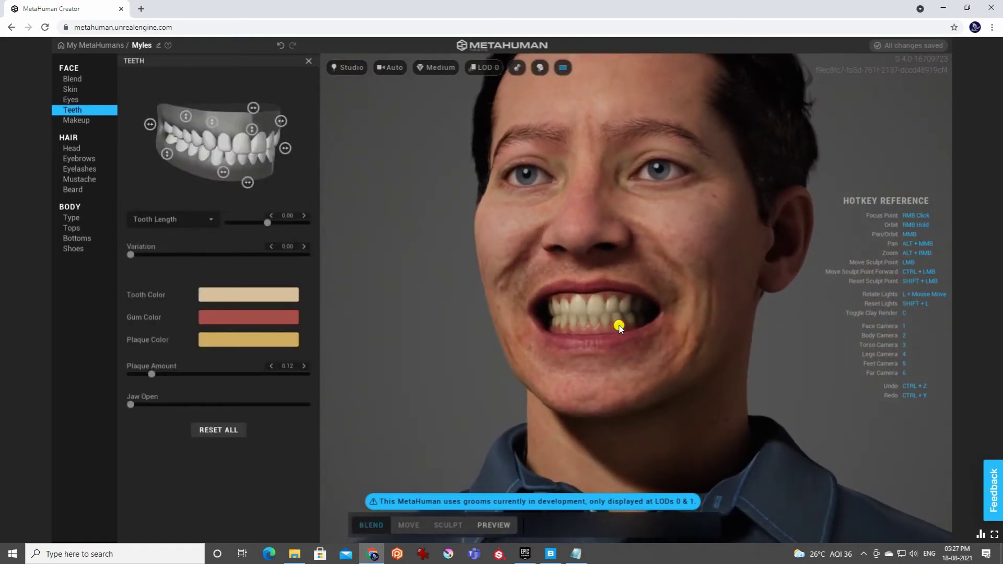
{"action": "left_click", "coordinate": [208, 291]}
{"action": "left_click", "coordinate": [301, 327]}
{"action": "left_click", "coordinate": [350, 368]}
{"action": "left_click_drag", "start_coordinate": [303, 379], "coordinate": [184, 351]}
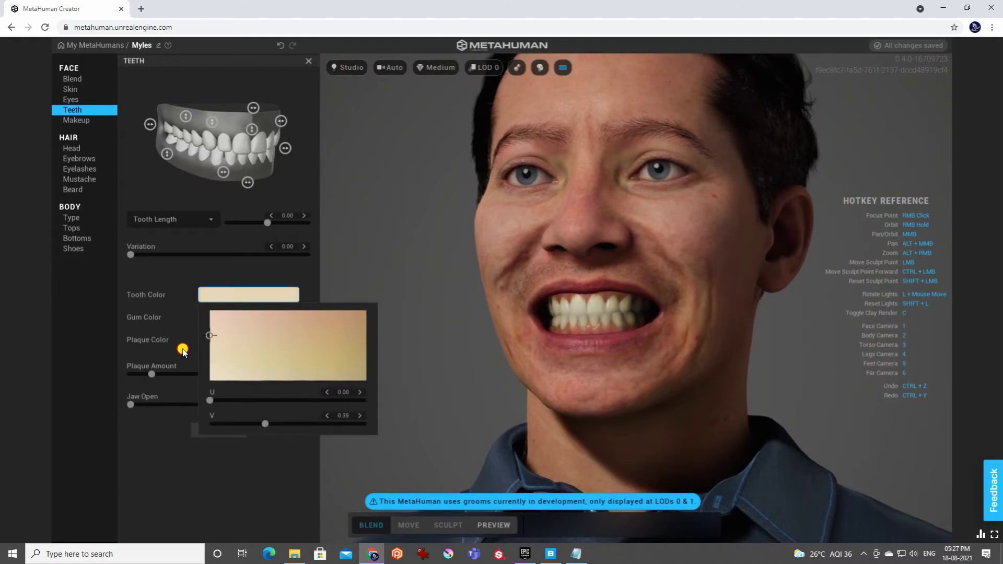
{"action": "left_click_drag", "start_coordinate": [286, 357], "coordinate": [220, 317]}
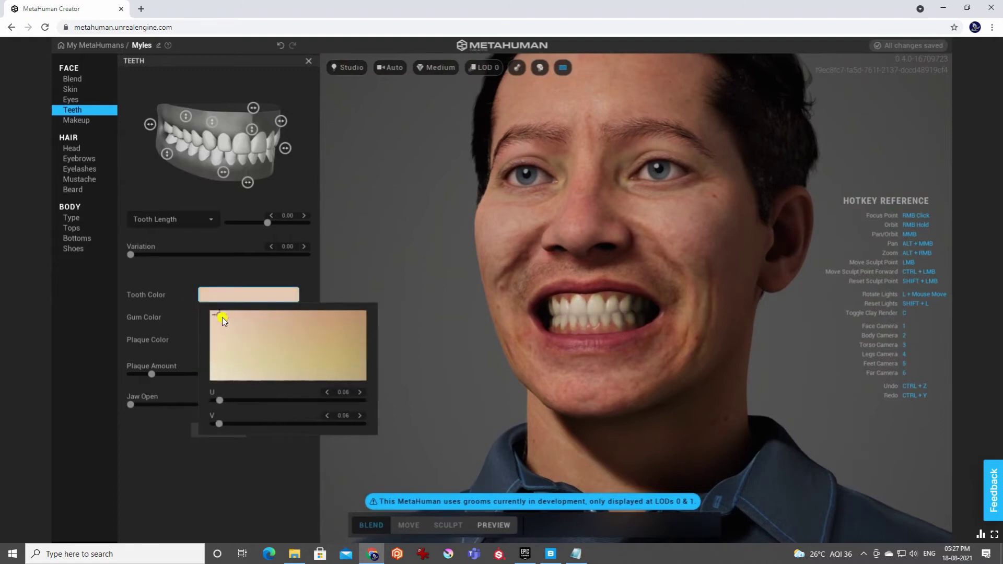
{"action": "left_click", "coordinate": [432, 352]}
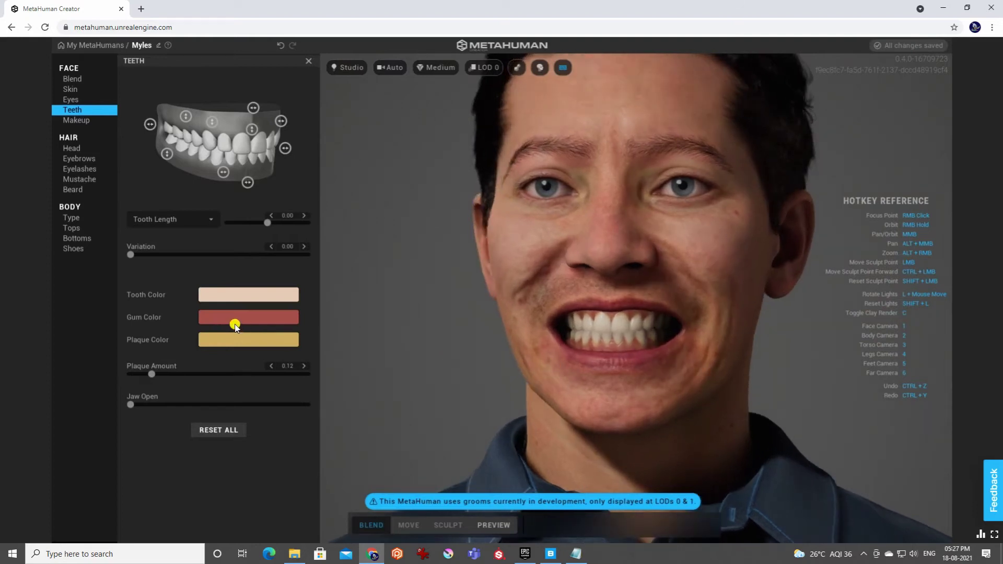
Make the gum colour pinker and darken the plaque colour toward olive.
{"action": "left_click", "coordinate": [235, 326]}
{"action": "left_click_drag", "start_coordinate": [319, 377], "coordinate": [274, 387]}
{"action": "left_click", "coordinate": [148, 344]}
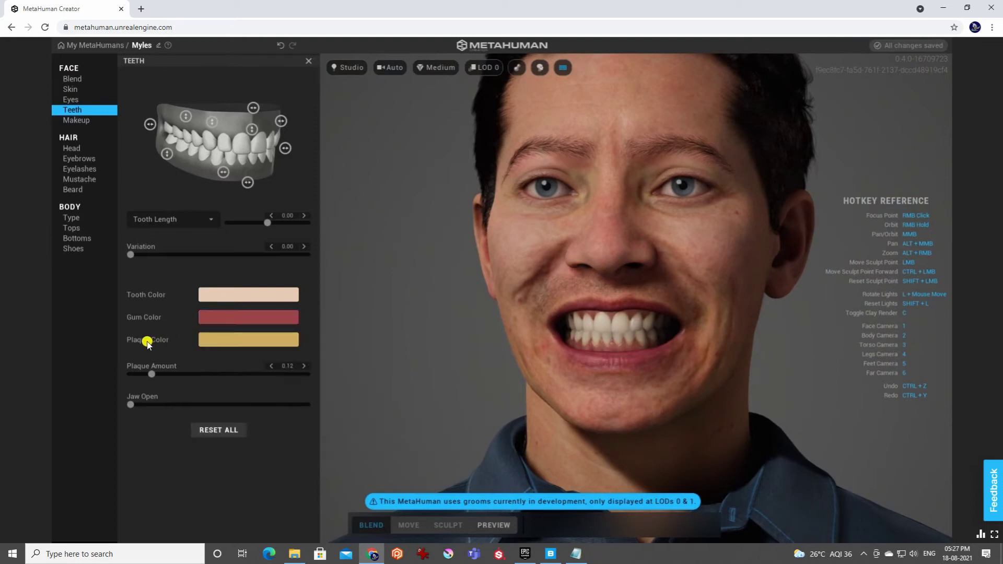
{"action": "left_click", "coordinate": [209, 343]}
{"action": "left_click_drag", "start_coordinate": [302, 356], "coordinate": [253, 349]}
{"action": "left_click", "coordinate": [441, 345]}
{"action": "right_click_drag", "start_coordinate": [456, 337], "coordinate": [410, 327]}
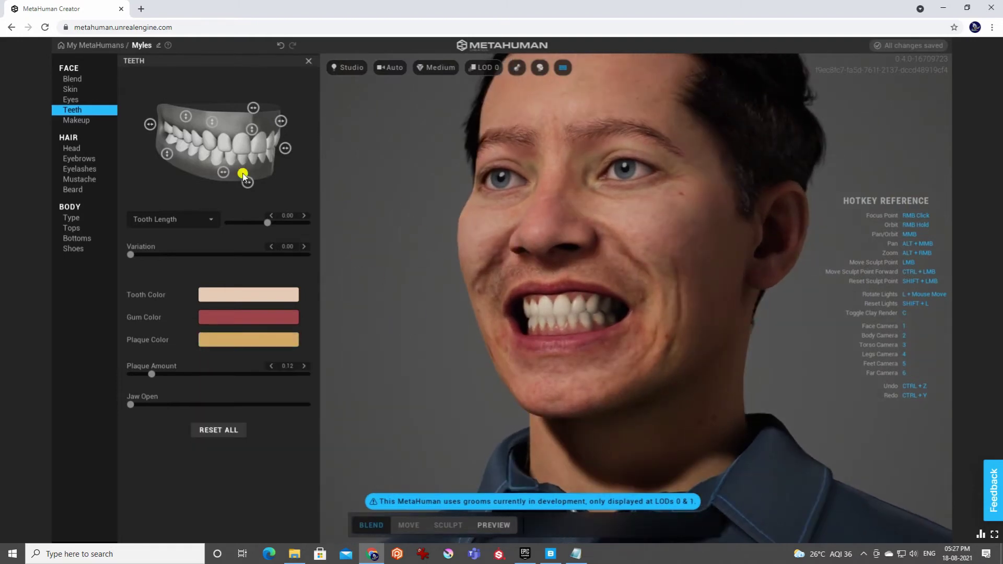
Preview Double Mod, eyeliner and blue eye makeup looks, then set eye makeup to None.
{"action": "left_click", "coordinate": [76, 120]}
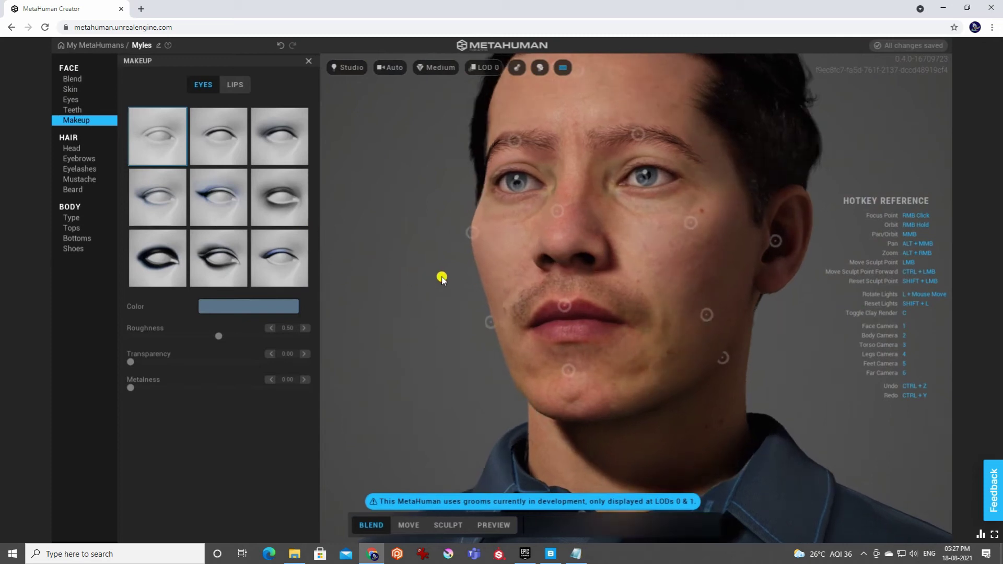
{"action": "right_click_drag", "start_coordinate": [438, 273], "coordinate": [466, 278]}
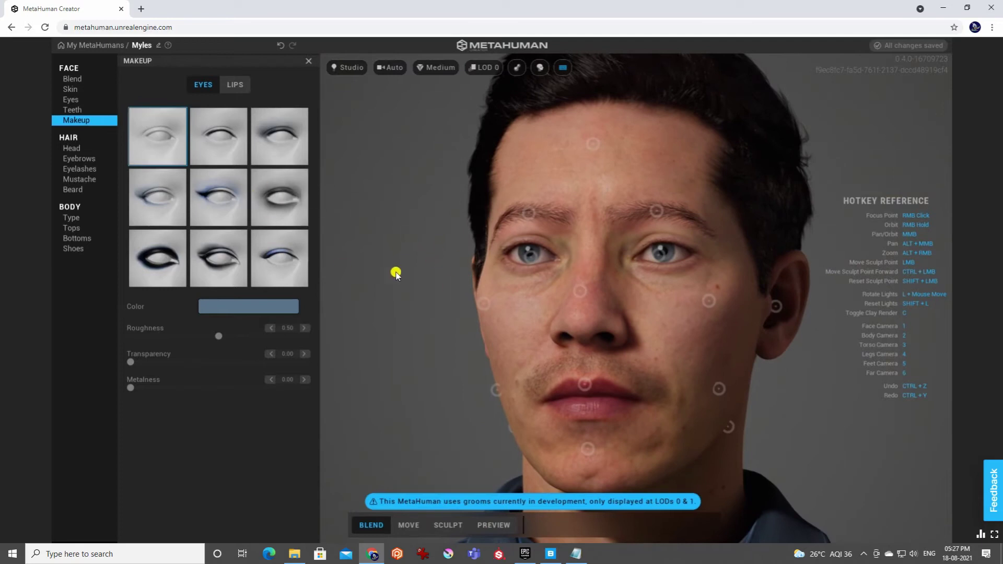
{"action": "left_click", "coordinate": [208, 257]}
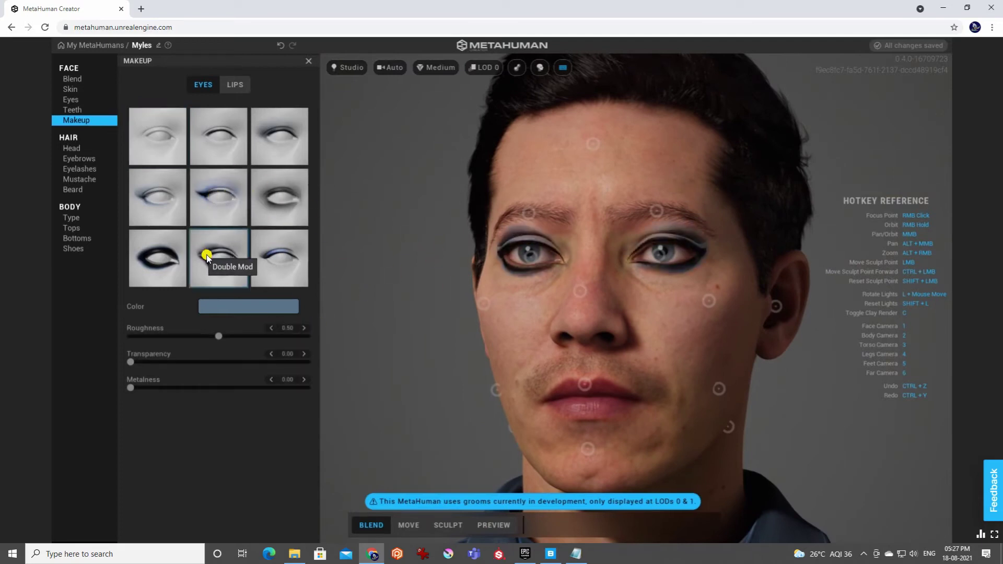
{"action": "left_click", "coordinate": [155, 254]}
{"action": "left_click", "coordinate": [225, 206]}
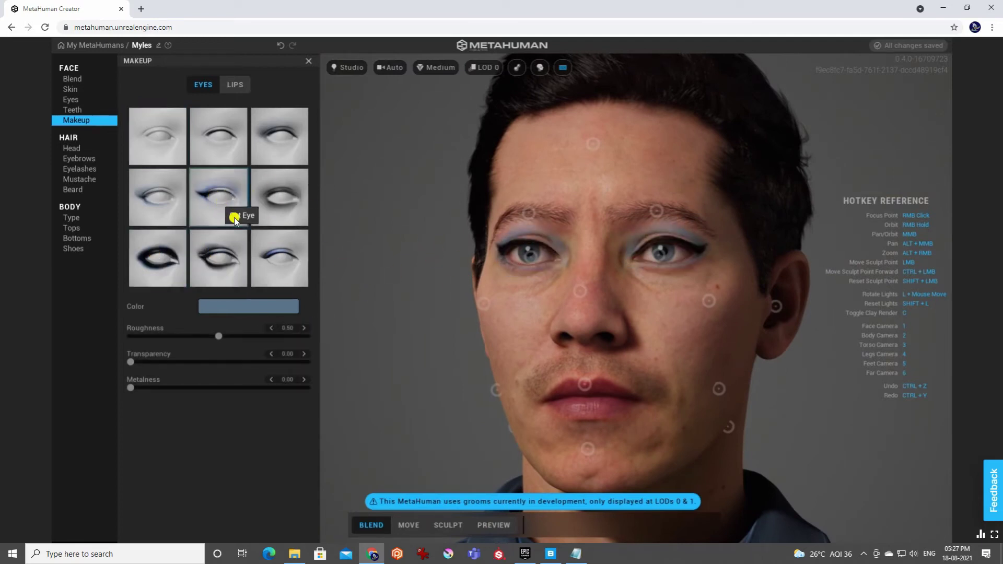
{"action": "left_click", "coordinate": [156, 145]}
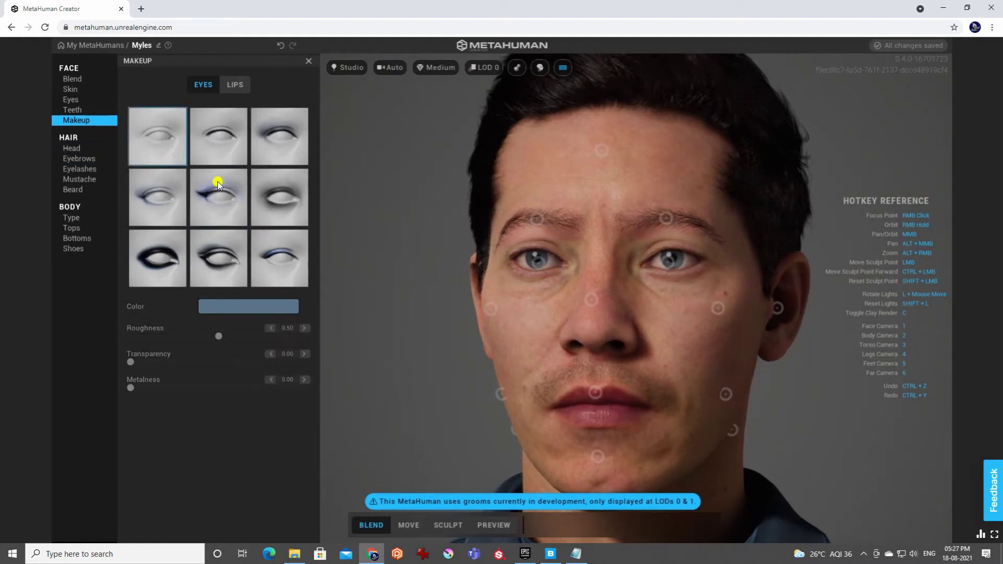
{"action": "left_click", "coordinate": [224, 262]}
{"action": "left_click", "coordinate": [282, 259]}
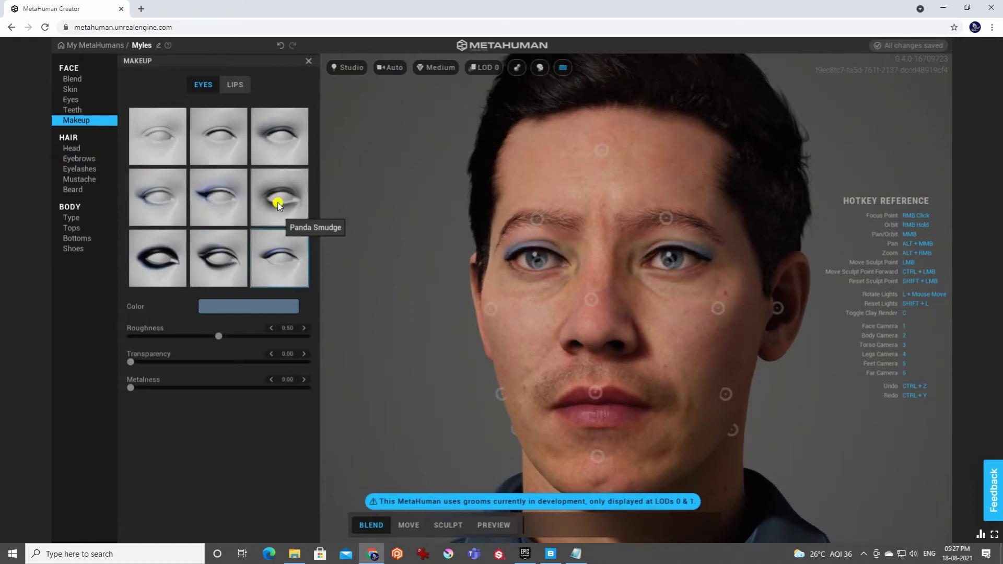
{"action": "left_click", "coordinate": [161, 143]}
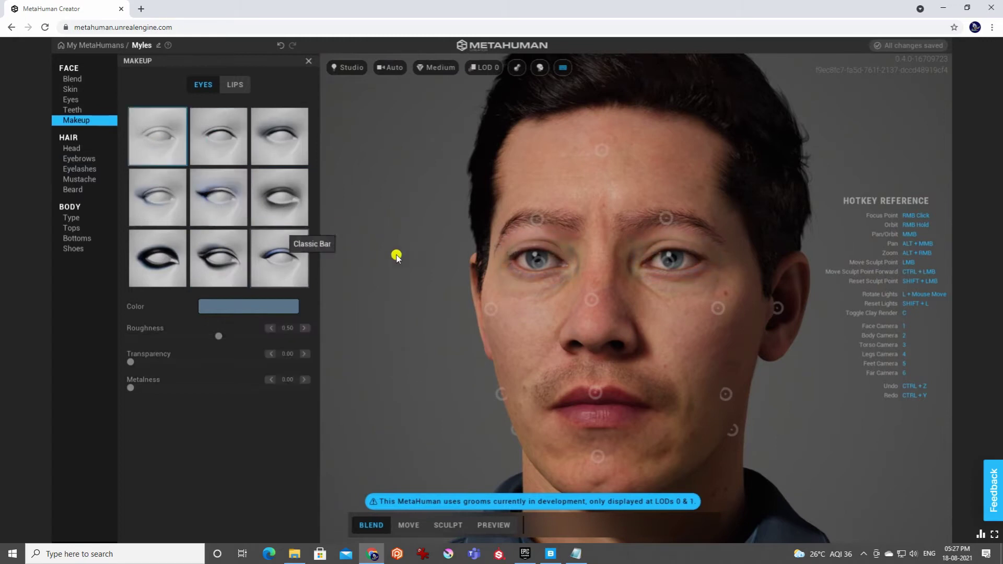
Swap the afro for the Buzz Cut head hair after trying bald and Recede Messy.
{"action": "left_click", "coordinate": [79, 149]}
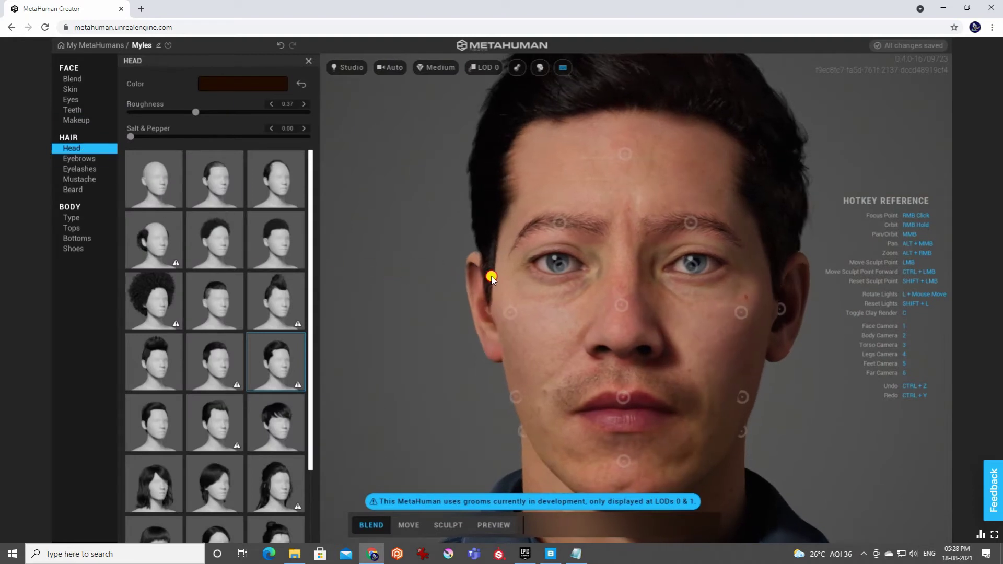
{"action": "left_click", "coordinate": [174, 180]}
{"action": "scroll", "coordinate": [537, 293], "scroll_direction": "up", "scroll_amount": 3}
{"action": "scroll", "coordinate": [515, 292], "scroll_direction": "down", "scroll_amount": 3}
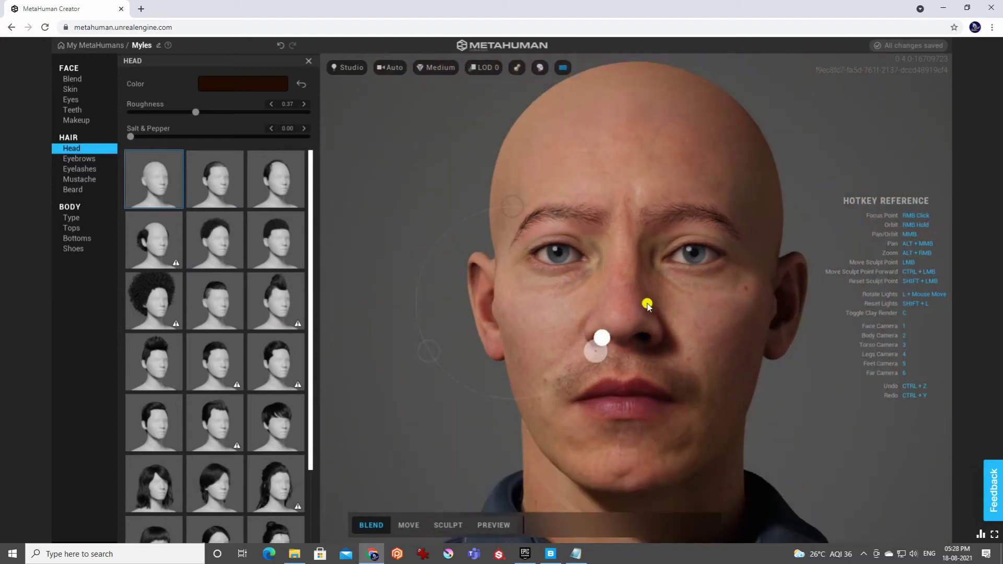
{"action": "right_click_drag", "start_coordinate": [463, 280], "coordinate": [523, 281]}
{"action": "left_click", "coordinate": [215, 173]}
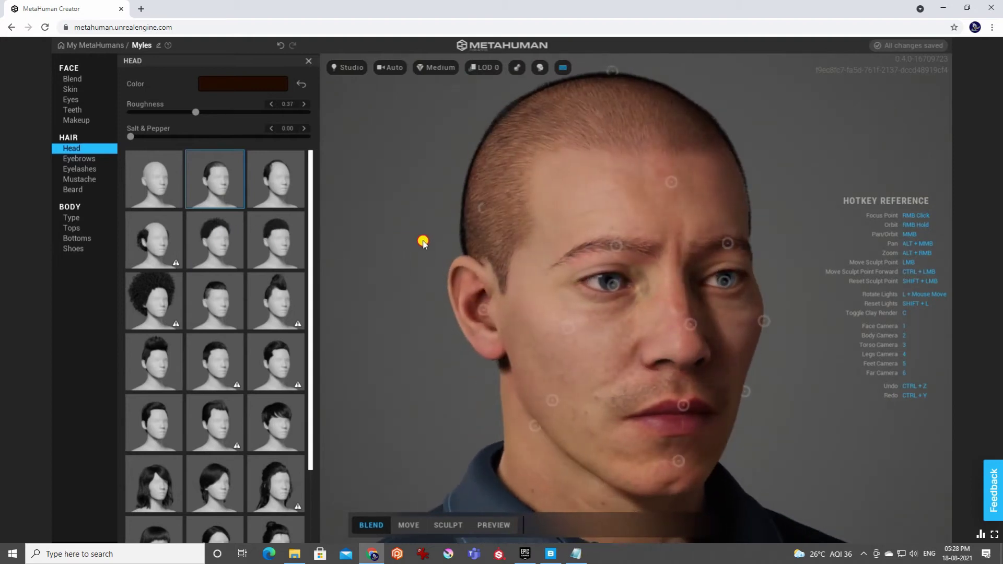
{"action": "key", "text": "3"}
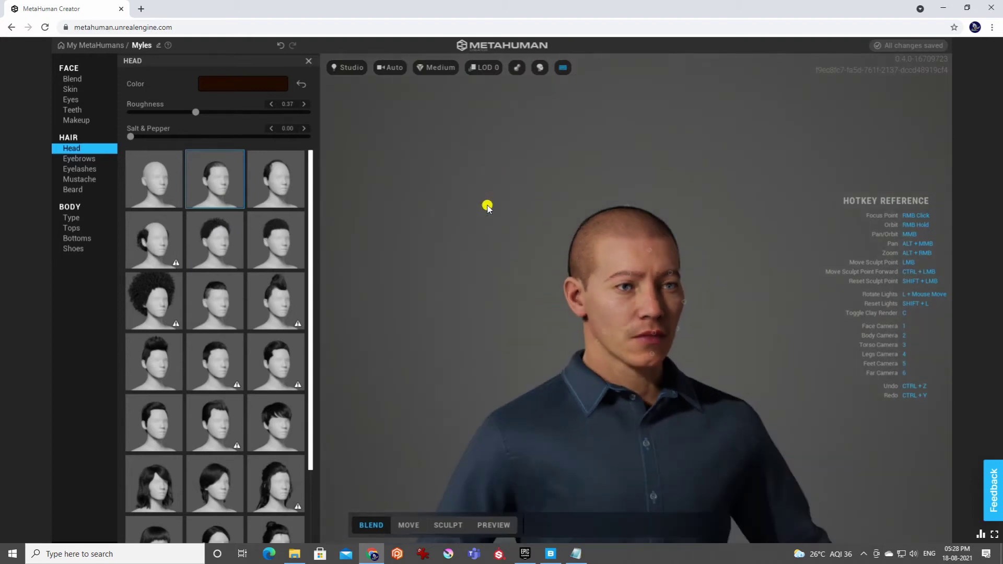
{"action": "scroll", "coordinate": [478, 188], "scroll_direction": "down", "scroll_amount": 3}
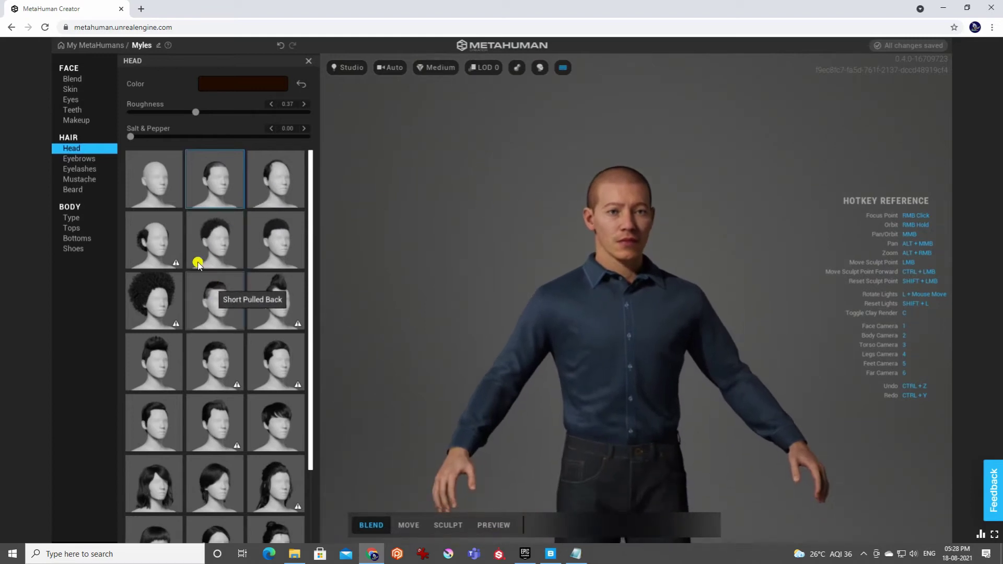
{"action": "left_click", "coordinate": [159, 243]}
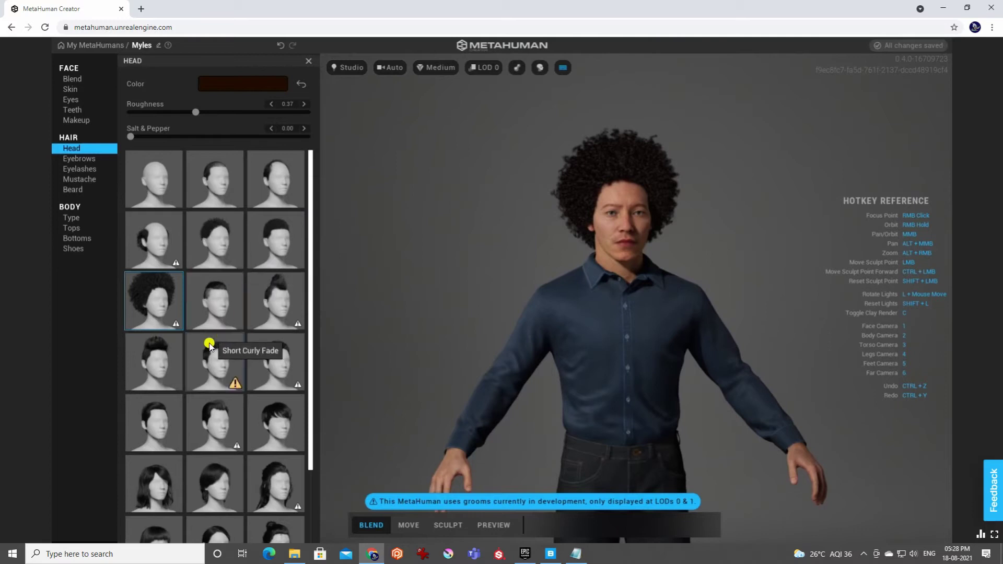
{"action": "scroll", "coordinate": [209, 345], "scroll_direction": "down", "scroll_amount": 2}
{"action": "scroll", "coordinate": [208, 344], "scroll_direction": "up", "scroll_amount": 3}
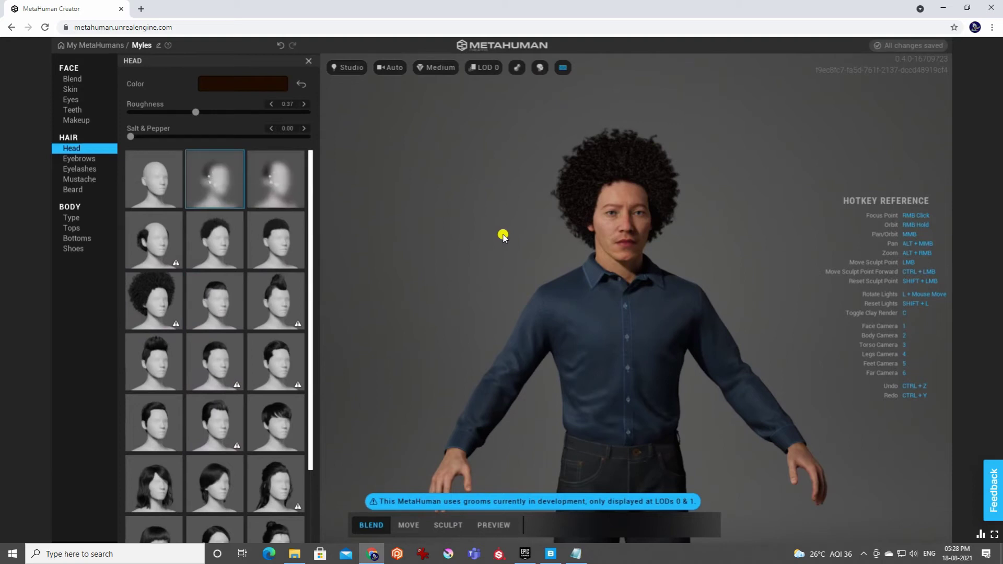
{"action": "key", "text": "3"}
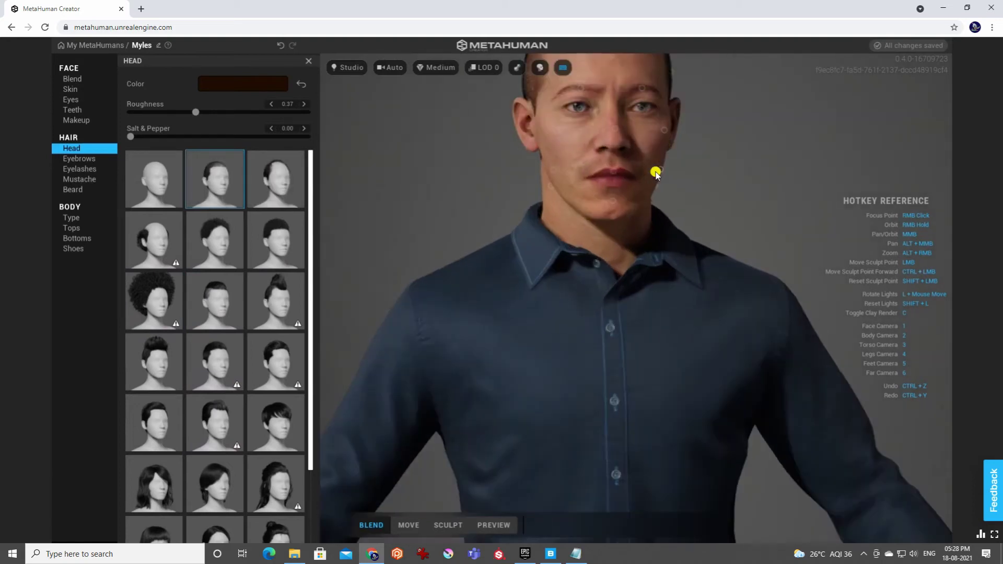
{"action": "key", "text": "1"}
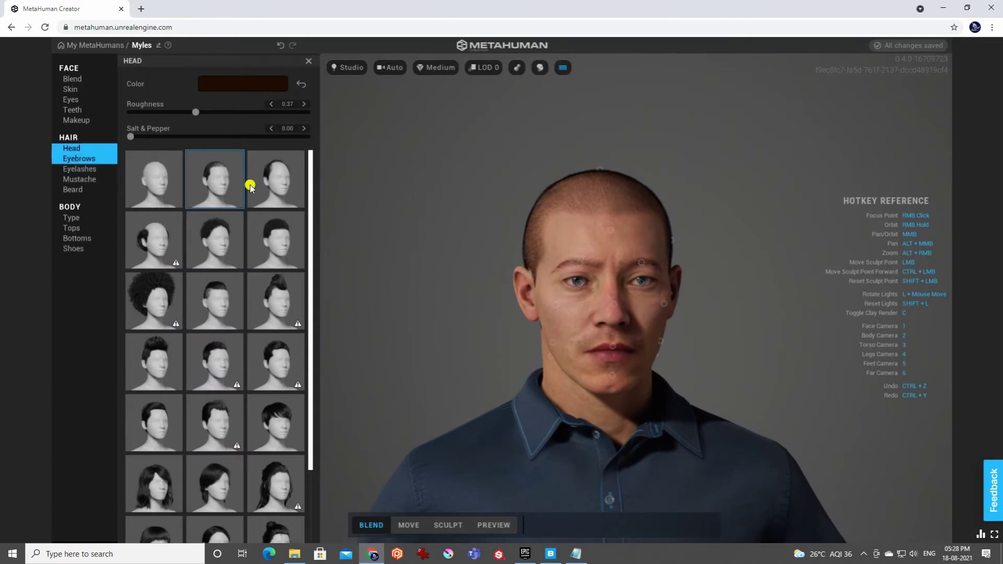
Preview Medium Dense and Medium Messy eyebrows, then apply Medium Unruly Eyebrows.
{"action": "left_click", "coordinate": [93, 161]}
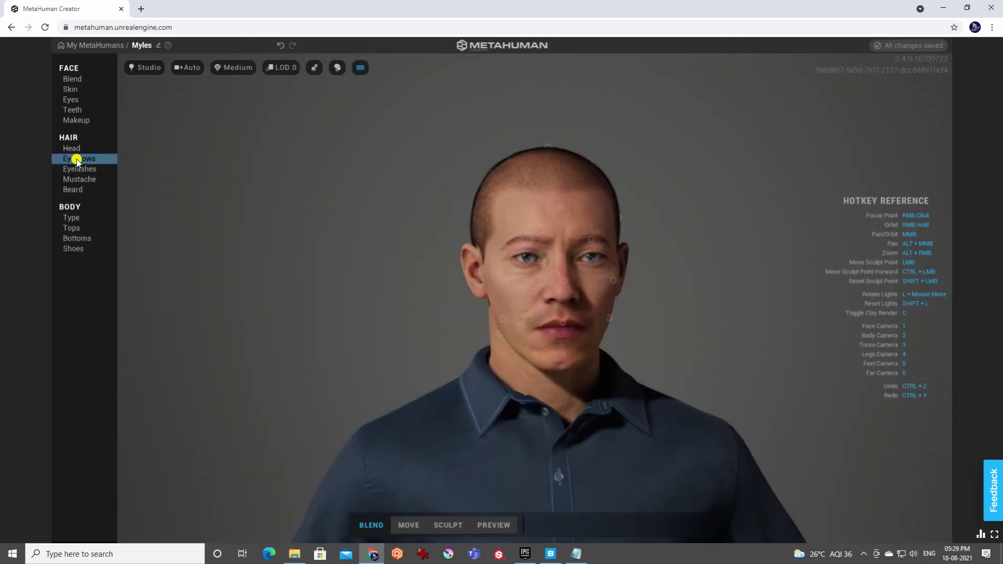
{"action": "left_click", "coordinate": [76, 159]}
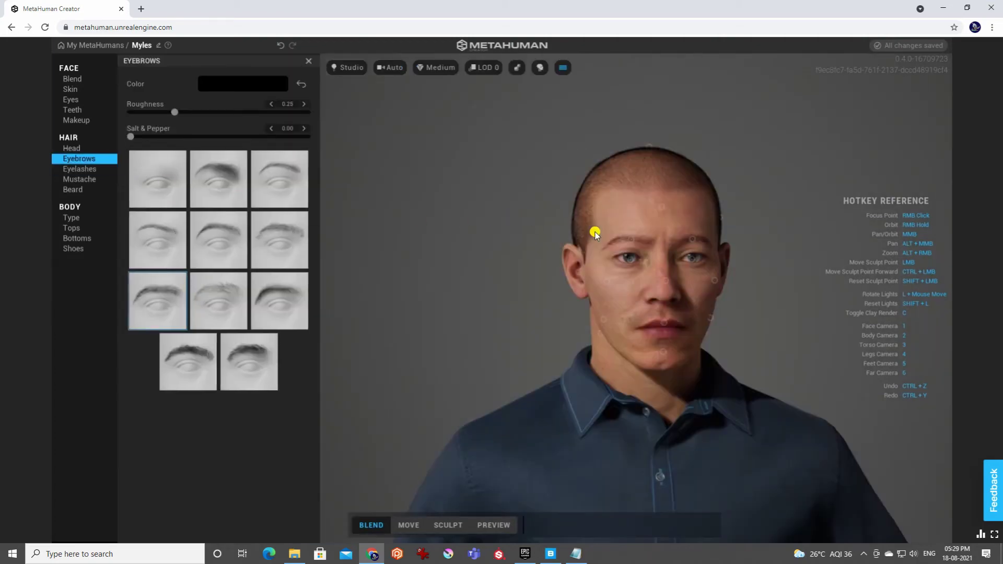
{"action": "left_click", "coordinate": [267, 290]}
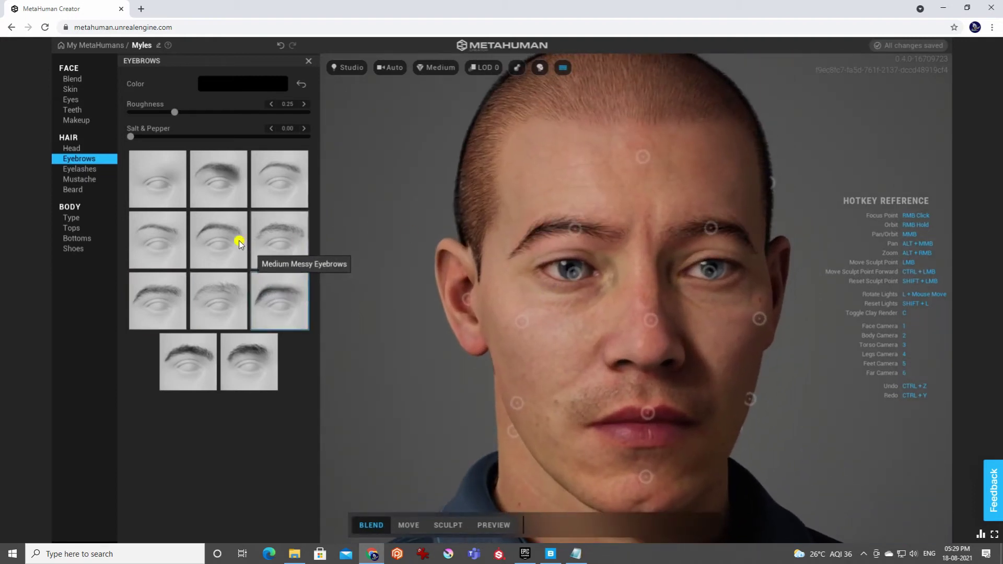
{"action": "left_click", "coordinate": [221, 238]}
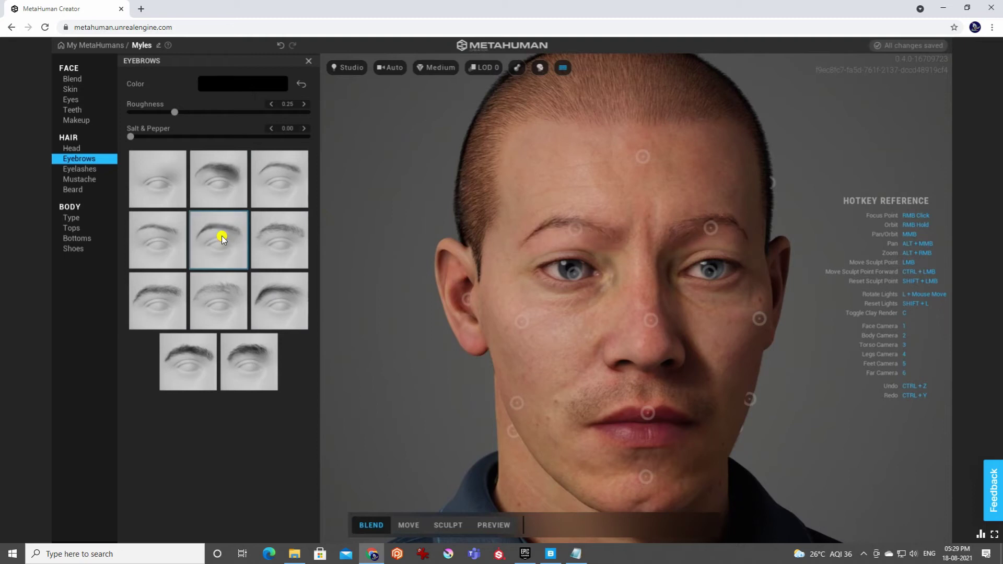
{"action": "left_click", "coordinate": [187, 354]}
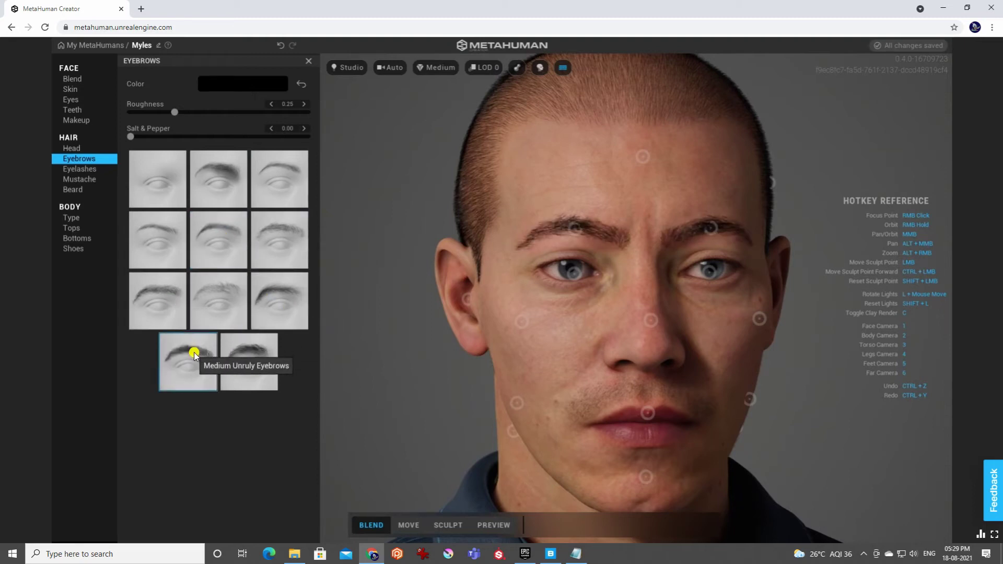
{"action": "scroll", "coordinate": [531, 292], "scroll_direction": "down", "scroll_amount": 3}
{"action": "scroll", "coordinate": [533, 291], "scroll_direction": "up", "scroll_amount": 3}
{"action": "scroll", "coordinate": [533, 293], "scroll_direction": "down", "scroll_amount": 6}
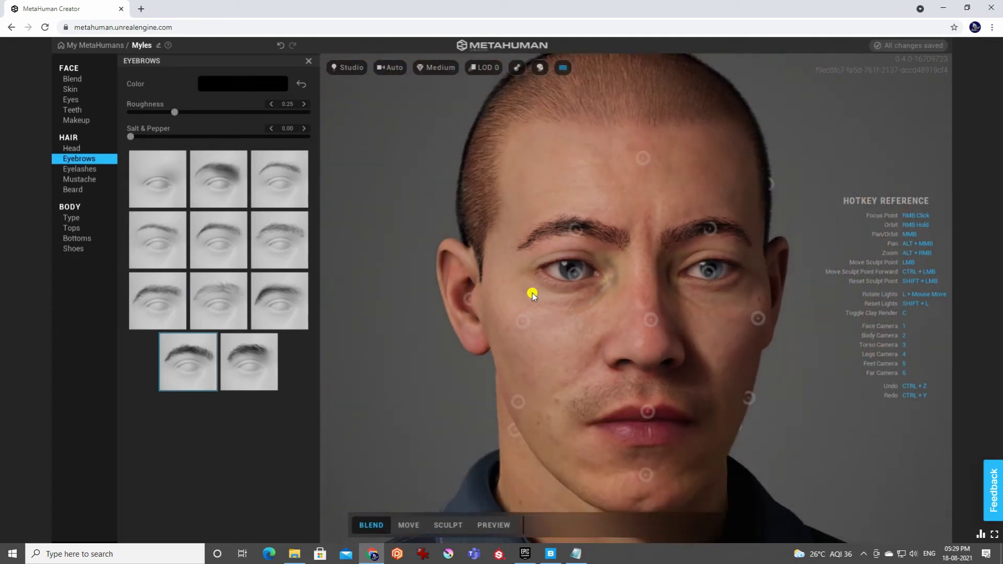
{"action": "scroll", "coordinate": [531, 293], "scroll_direction": "up", "scroll_amount": 3}
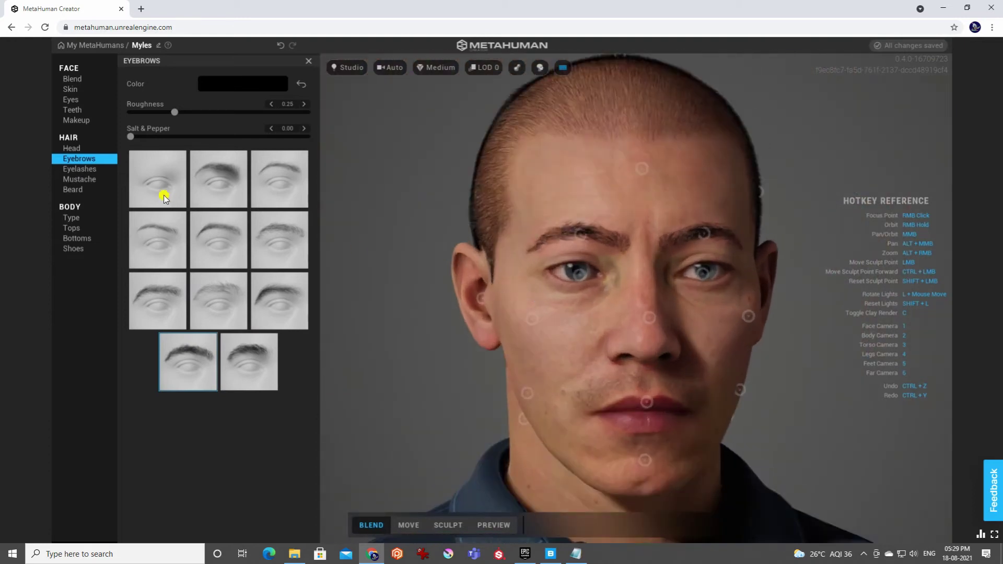
Apply the Long Full Mustache, then bring up the beard style options.
{"action": "left_click", "coordinate": [84, 169]}
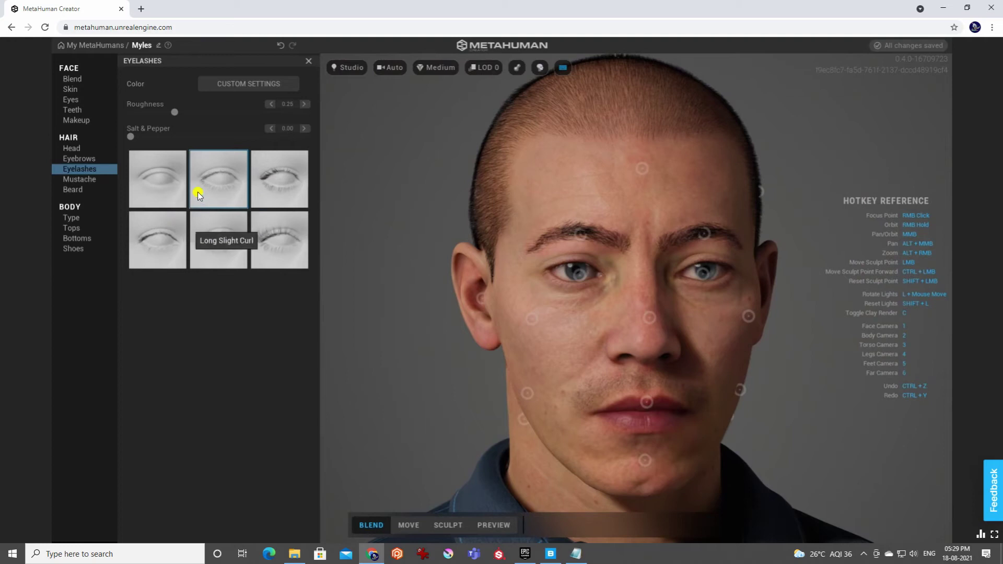
{"action": "left_click", "coordinate": [79, 179]}
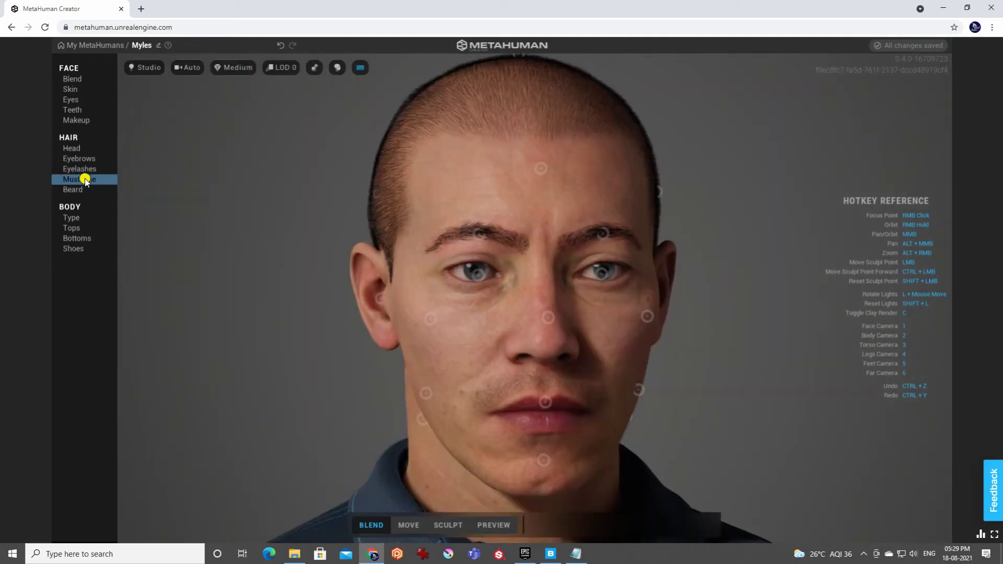
{"action": "left_click", "coordinate": [86, 181]}
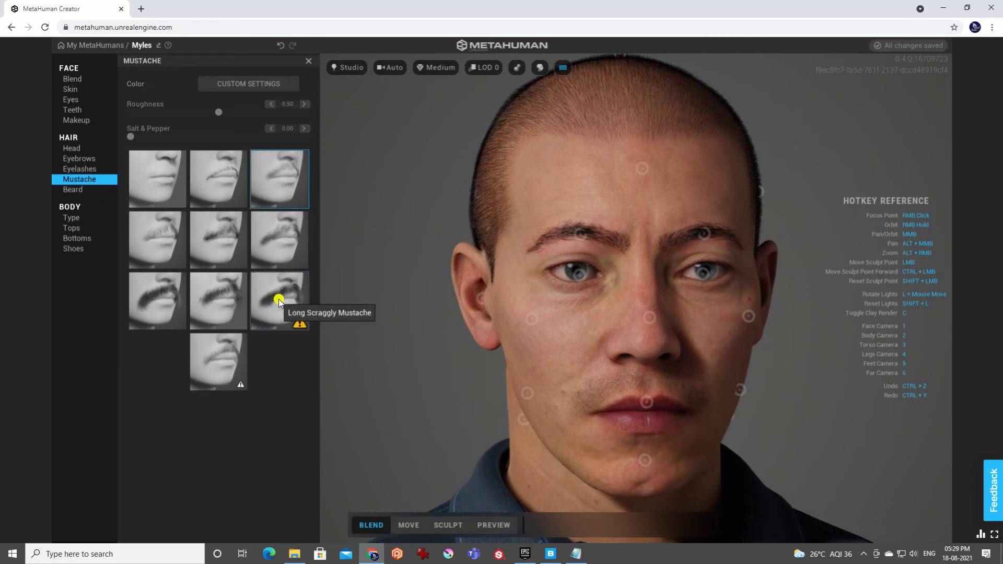
{"action": "left_click", "coordinate": [161, 290]}
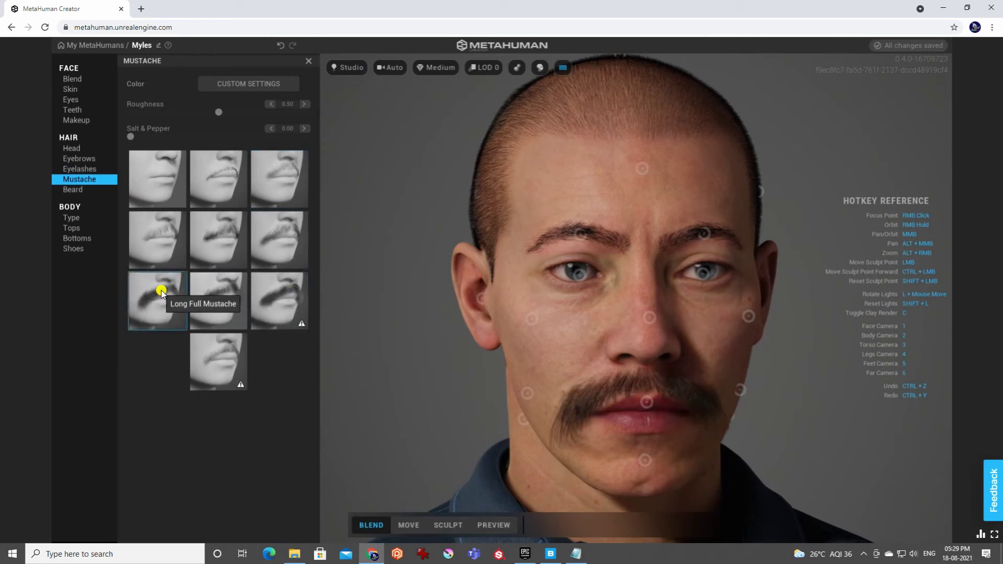
{"action": "left_click", "coordinate": [74, 191]}
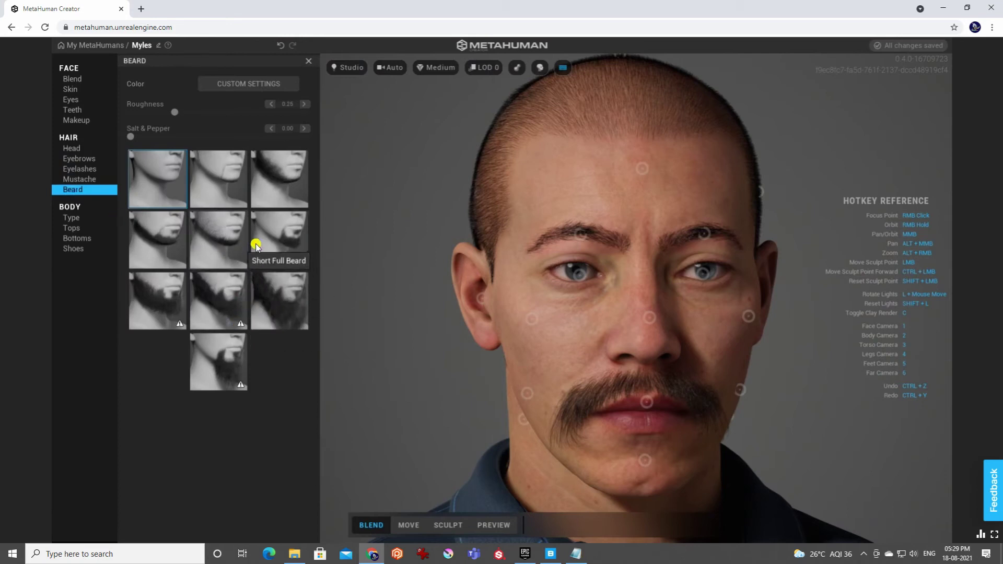
Apply the Long Wavy Goatee and inspect it close up from the cheek and temple.
{"action": "left_click", "coordinate": [300, 236]}
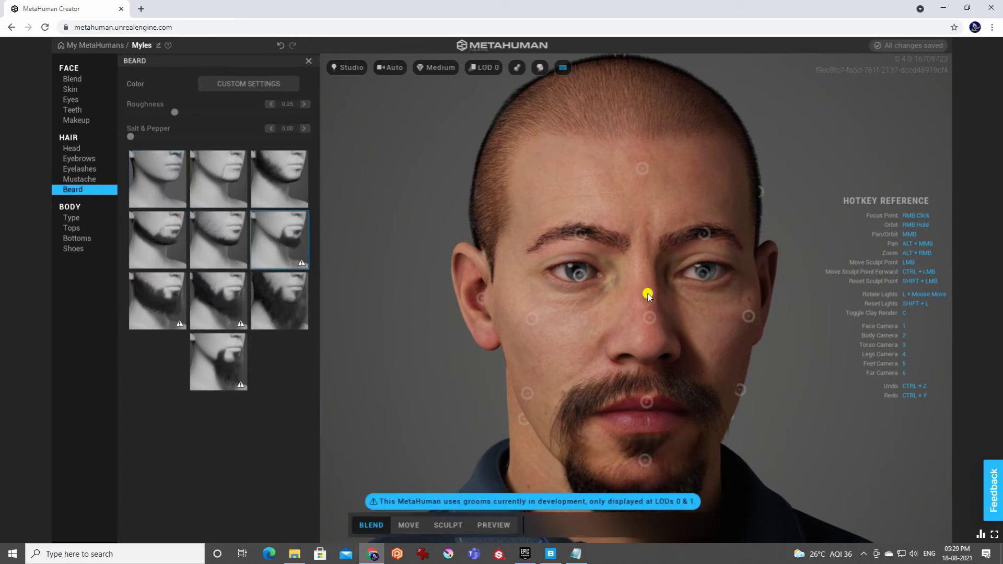
{"action": "scroll", "coordinate": [647, 294], "scroll_direction": "up", "scroll_amount": 3}
{"action": "scroll", "coordinate": [647, 294], "scroll_direction": "down", "scroll_amount": 5}
{"action": "right_click_drag", "start_coordinate": [651, 293], "coordinate": [425, 249]}
{"action": "scroll", "coordinate": [663, 272], "scroll_direction": "up", "scroll_amount": 3}
{"action": "scroll", "coordinate": [521, 196], "scroll_direction": "up", "scroll_amount": 6}
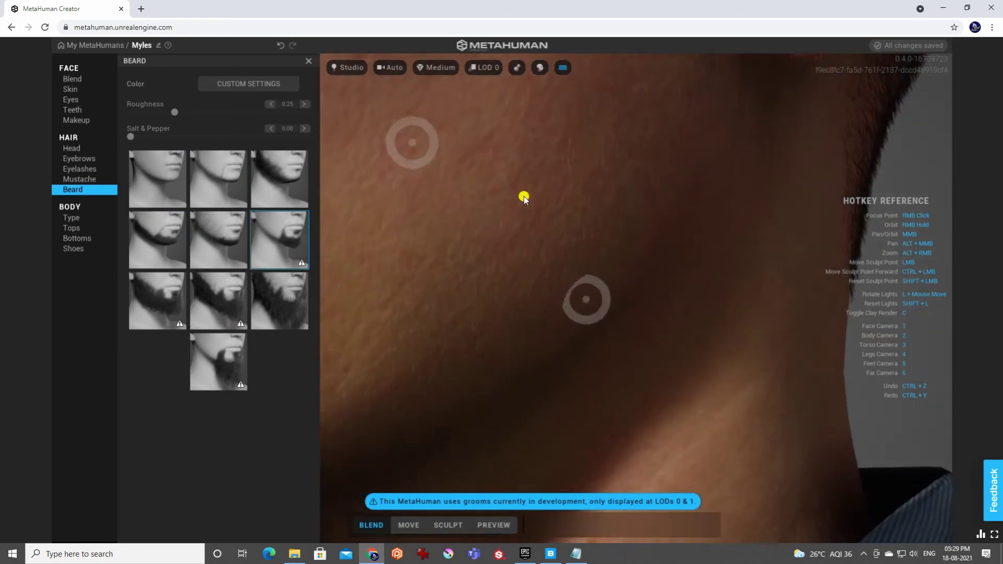
{"action": "right_click_drag", "start_coordinate": [581, 224], "coordinate": [664, 320]}
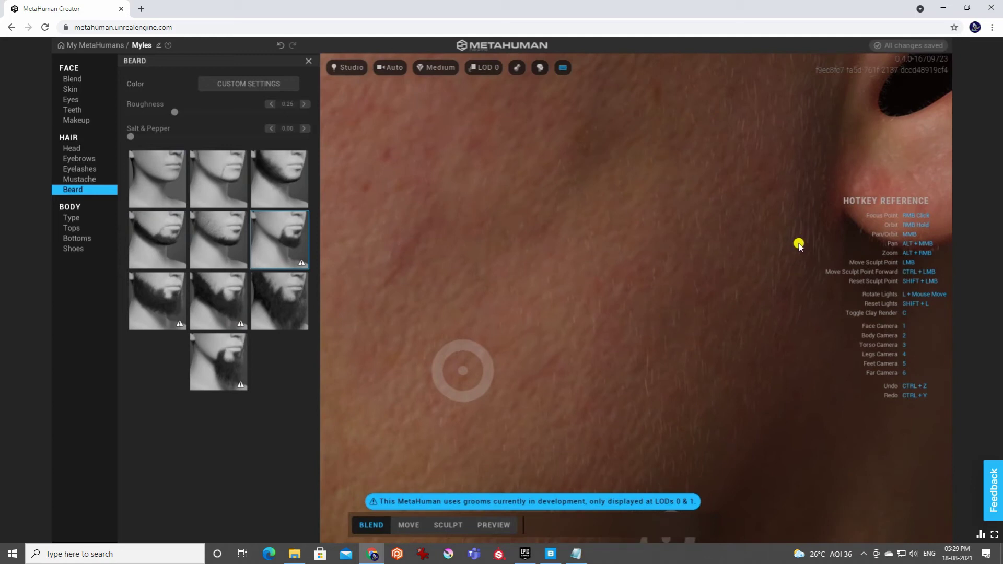
{"action": "right_click_drag", "start_coordinate": [749, 231], "coordinate": [575, 243]}
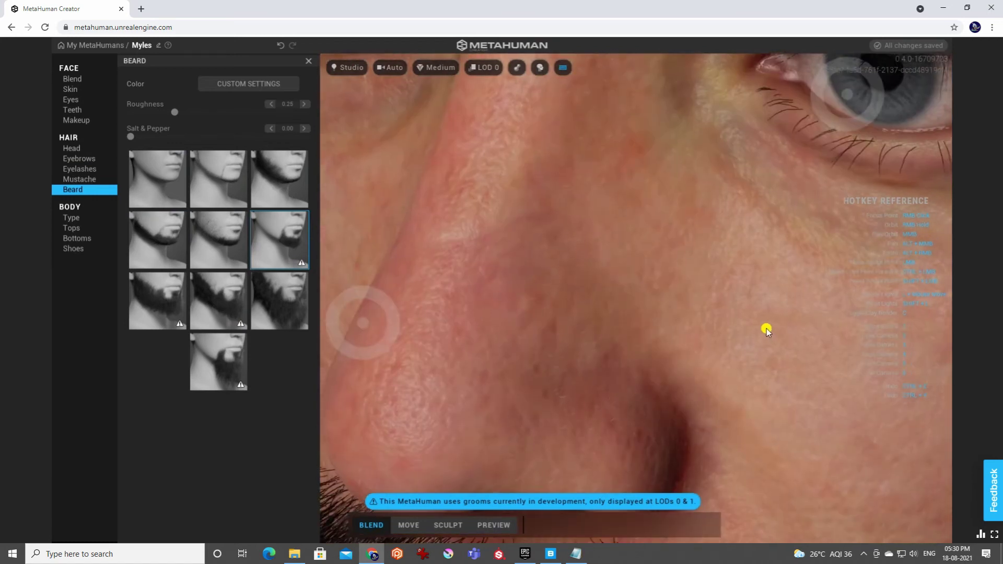
Check the goatee from a frontal face framing and a closer turned angle.
{"action": "right_click_drag", "start_coordinate": [767, 328], "coordinate": [653, 318]}
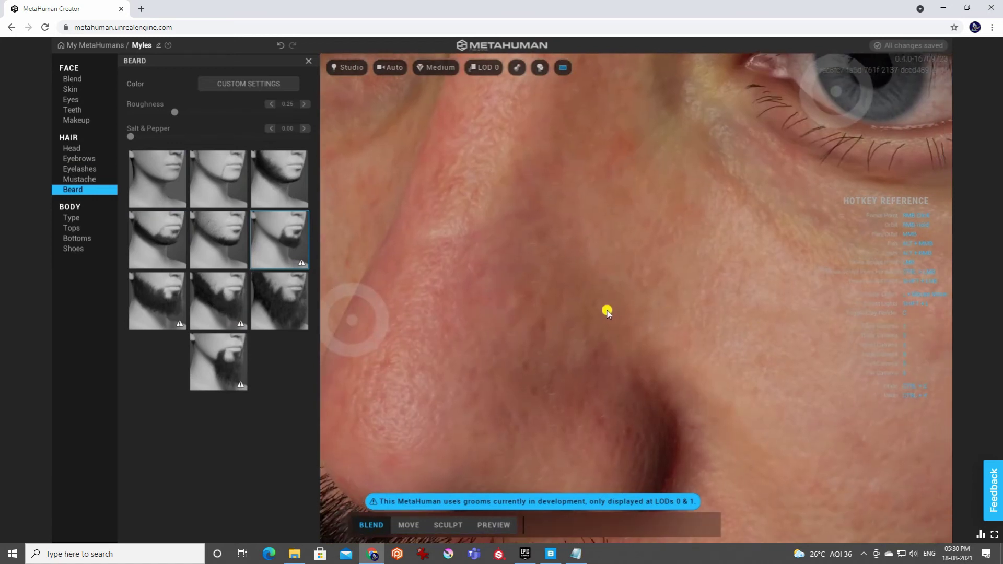
{"action": "key", "text": "1"}
{"action": "right_click_drag", "start_coordinate": [606, 311], "coordinate": [479, 296]}
{"action": "scroll", "coordinate": [604, 318], "scroll_direction": "up", "scroll_amount": 3}
{"action": "key", "text": "1"}
{"action": "scroll", "coordinate": [606, 319], "scroll_direction": "down", "scroll_amount": 5}
{"action": "scroll", "coordinate": [600, 302], "scroll_direction": "down", "scroll_amount": 2}
{"action": "scroll", "coordinate": [557, 302], "scroll_direction": "up", "scroll_amount": 2}
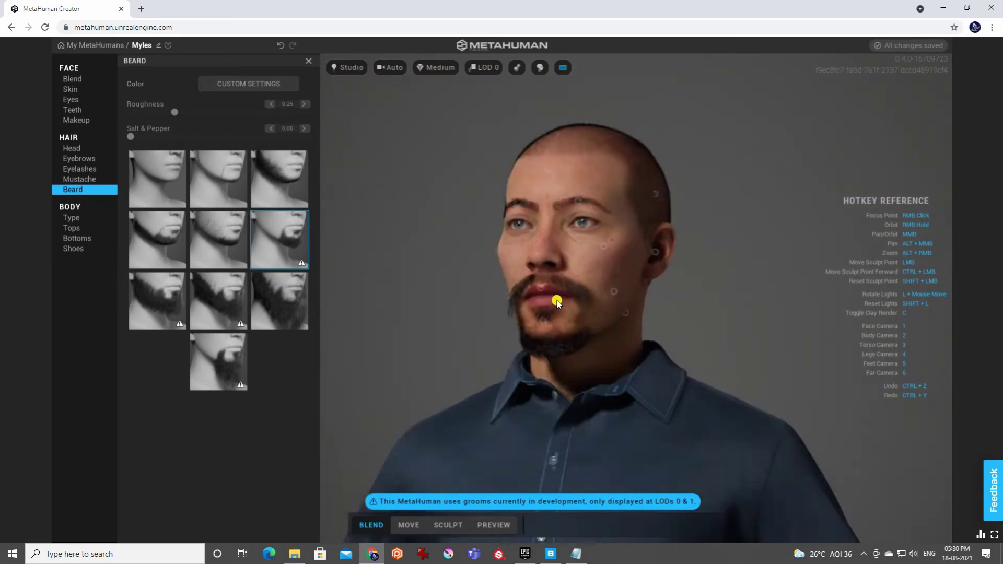
{"action": "scroll", "coordinate": [555, 298], "scroll_direction": "up", "scroll_amount": 2}
{"action": "right_click_drag", "start_coordinate": [554, 293], "coordinate": [512, 302]}
{"action": "scroll", "coordinate": [601, 294], "scroll_direction": "up", "scroll_amount": 2}
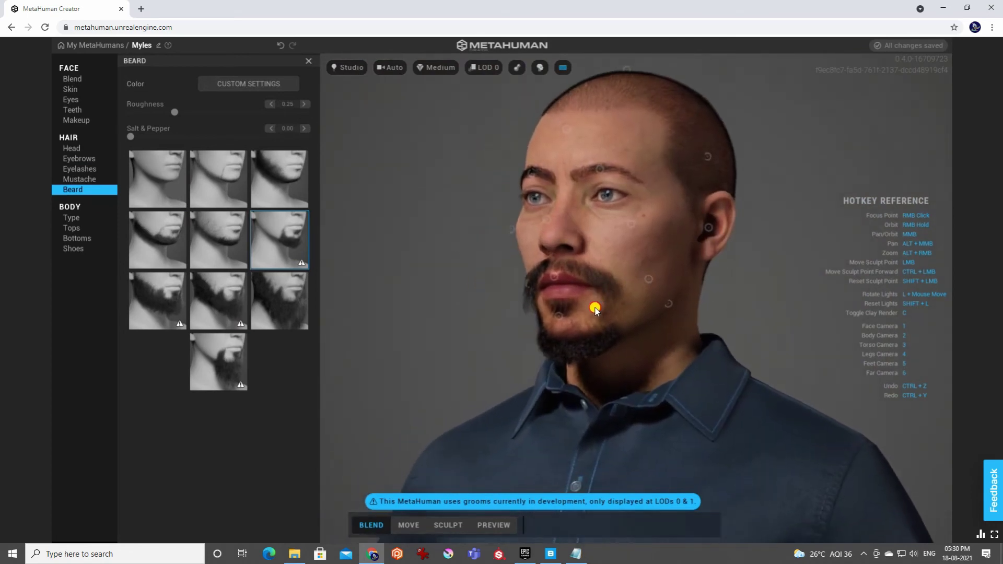
Preview heavier, lean, short and tall body variants, then set the body to Average height.
{"action": "left_click", "coordinate": [73, 217]}
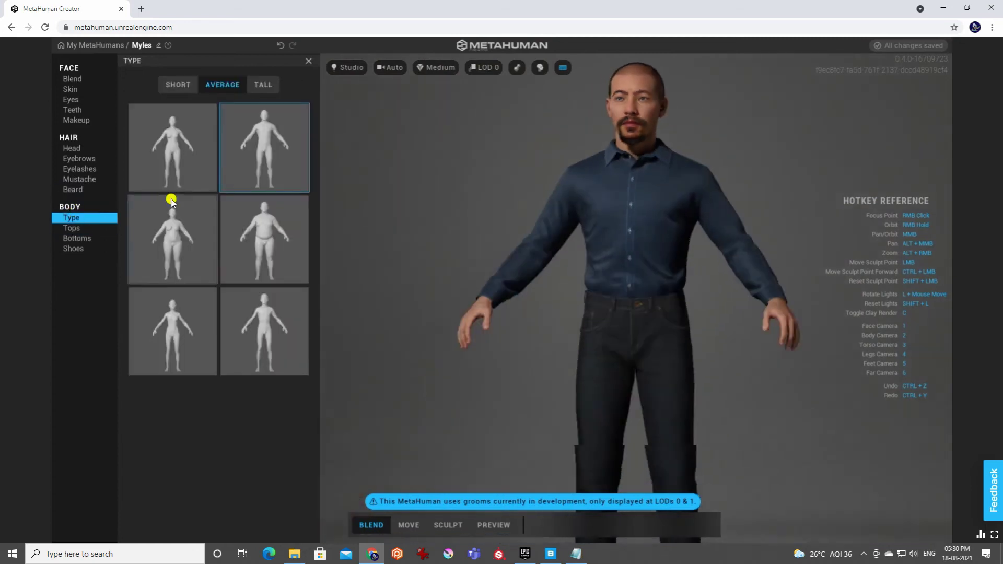
{"action": "left_click", "coordinate": [271, 237]}
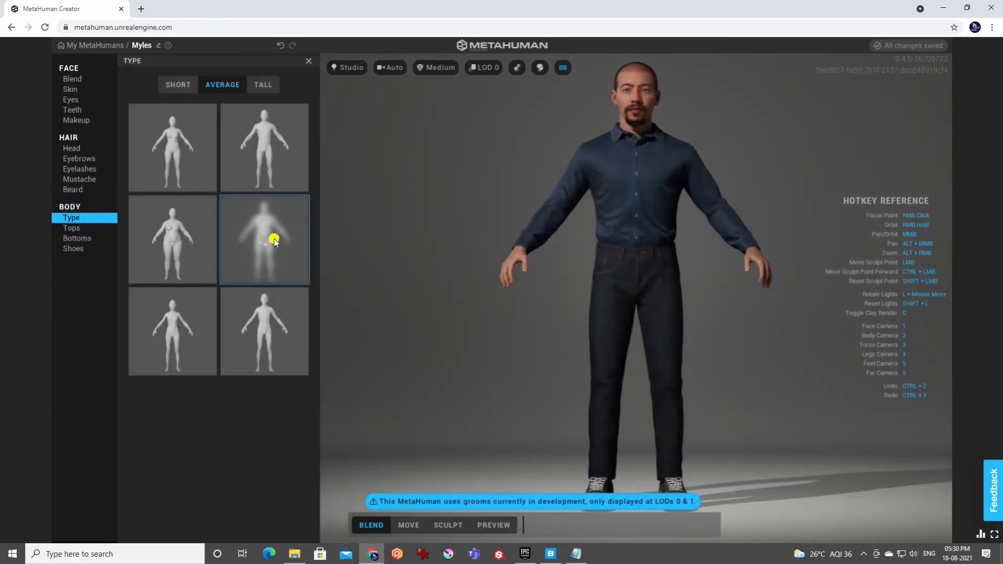
{"action": "left_click", "coordinate": [255, 319]}
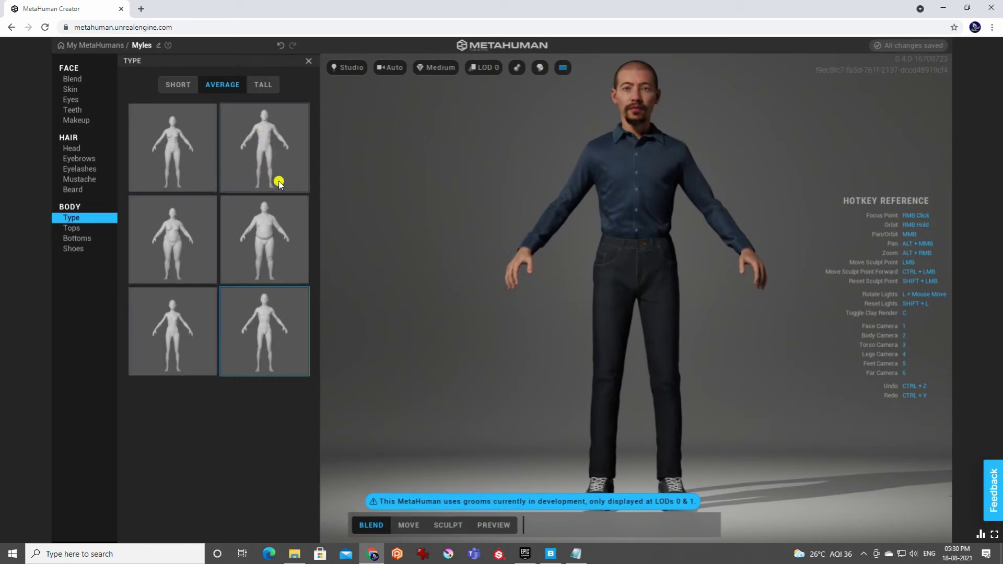
{"action": "left_click", "coordinate": [171, 85]}
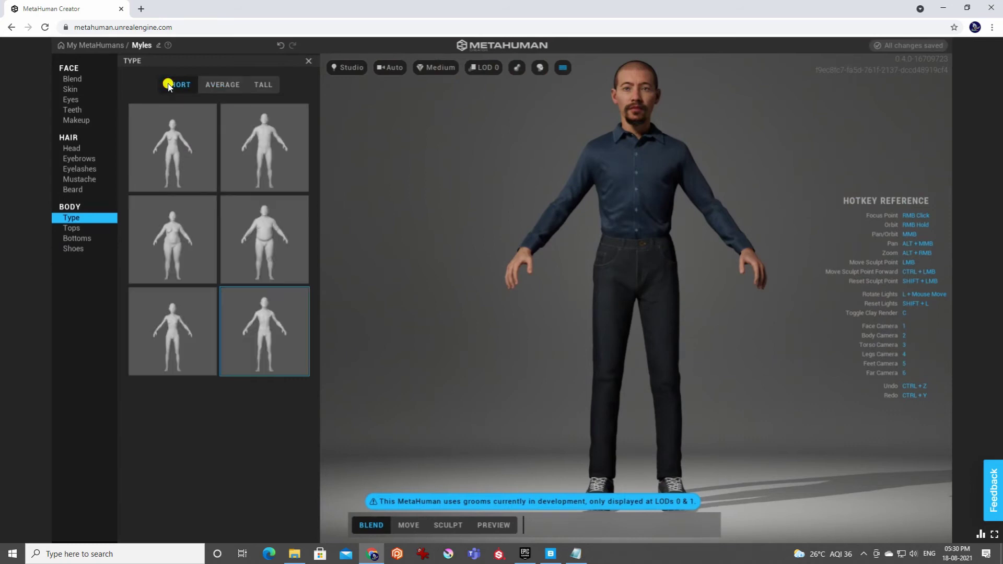
{"action": "left_click", "coordinate": [227, 88]}
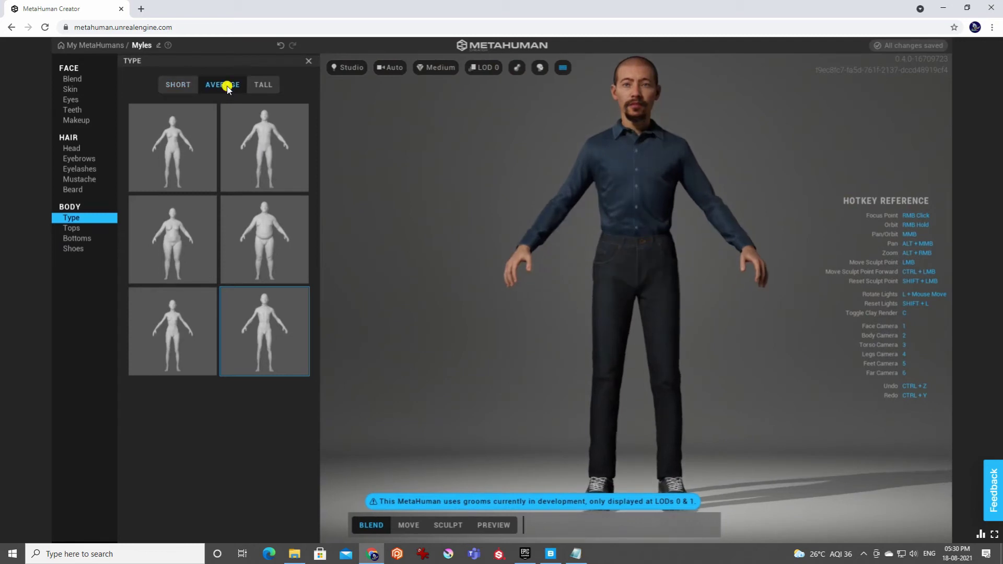
{"action": "left_click", "coordinate": [265, 89]}
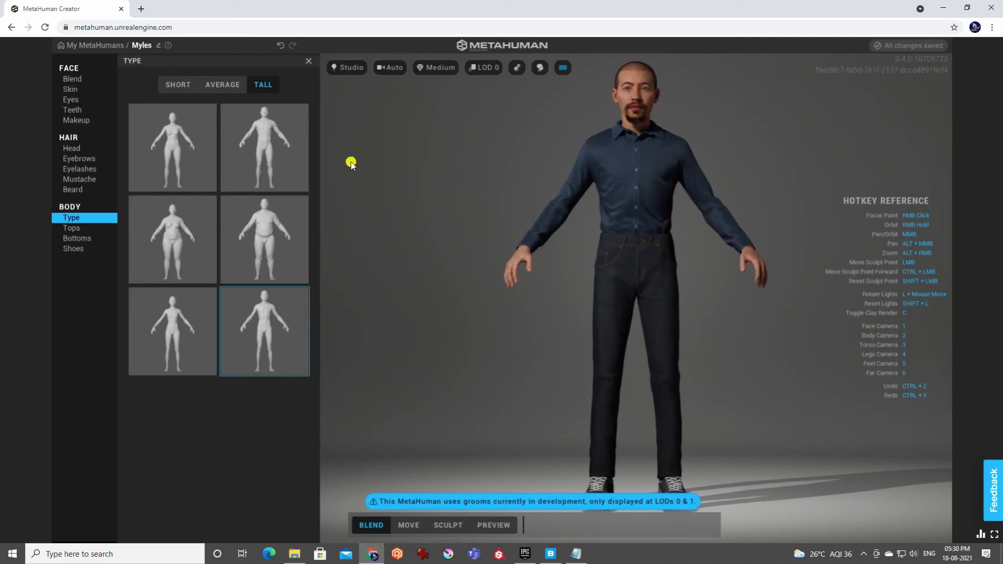
{"action": "left_click", "coordinate": [223, 85]}
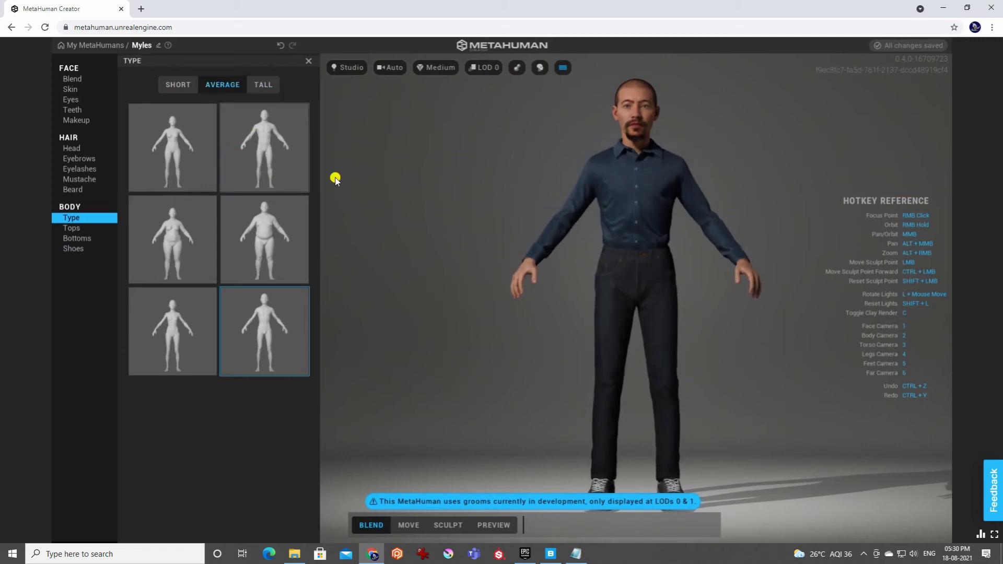
{"action": "left_click", "coordinate": [73, 228]}
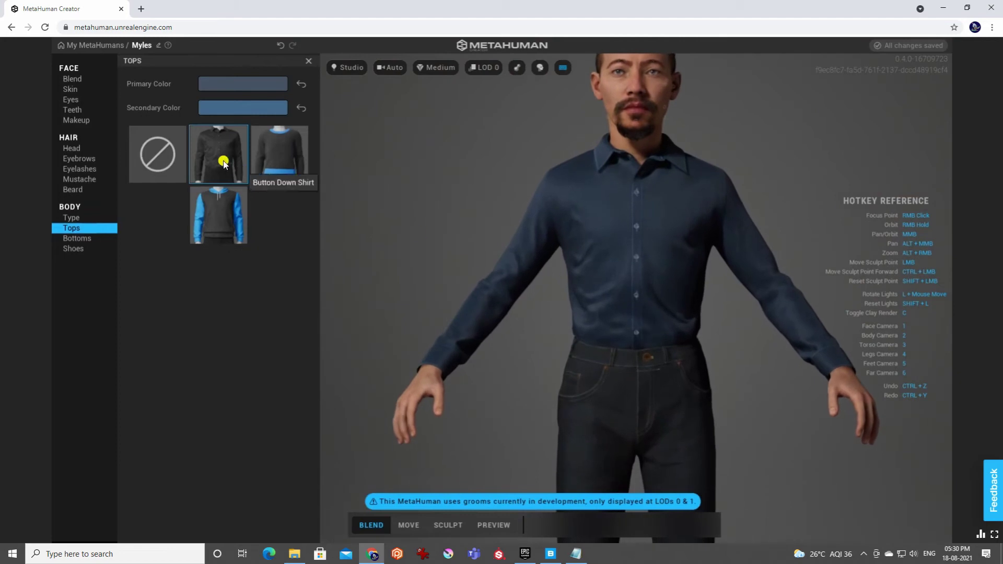
{"action": "left_click", "coordinate": [287, 156]}
{"action": "scroll", "coordinate": [586, 279], "scroll_direction": "down", "scroll_amount": 3}
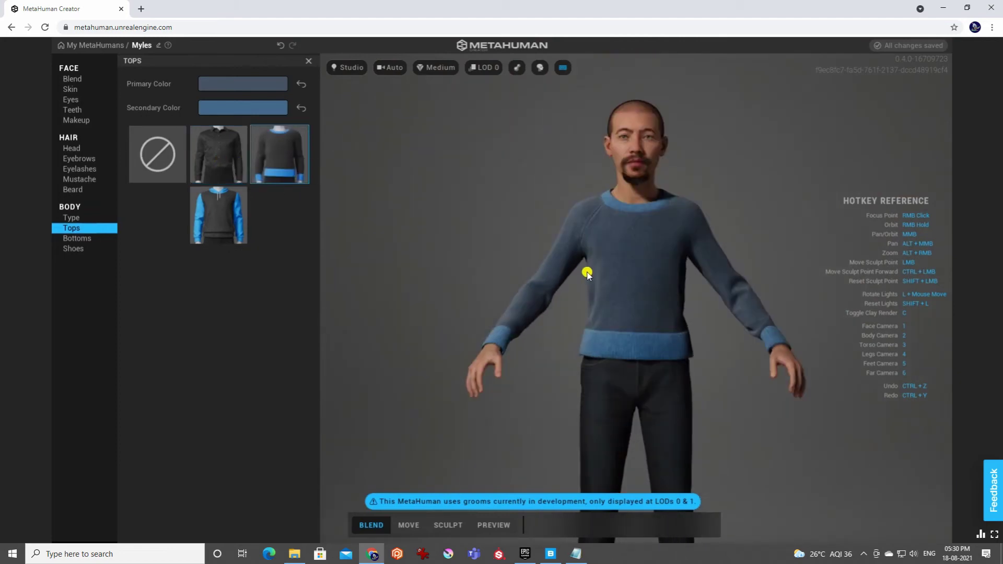
{"action": "left_click", "coordinate": [218, 215]}
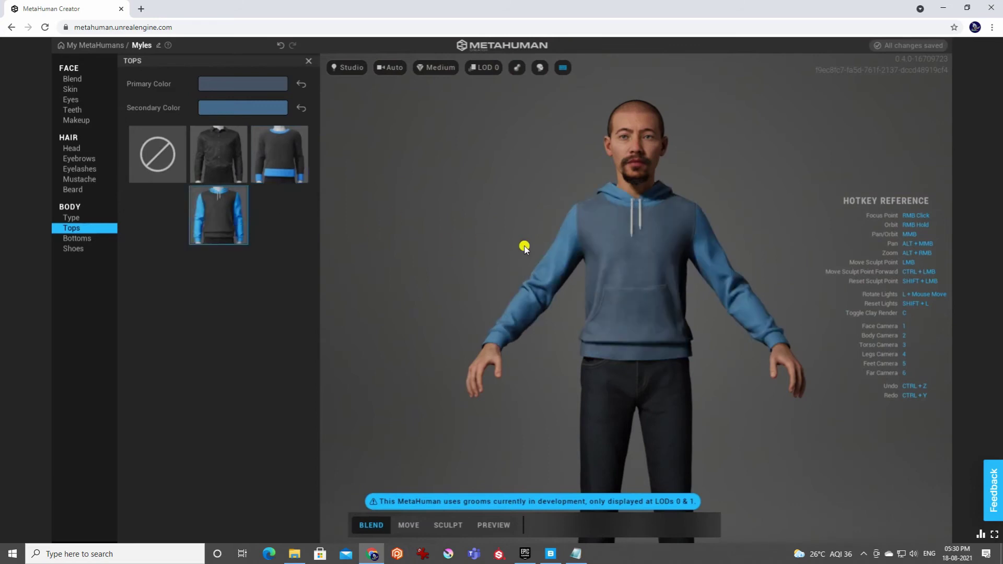
{"action": "left_click", "coordinate": [214, 156]}
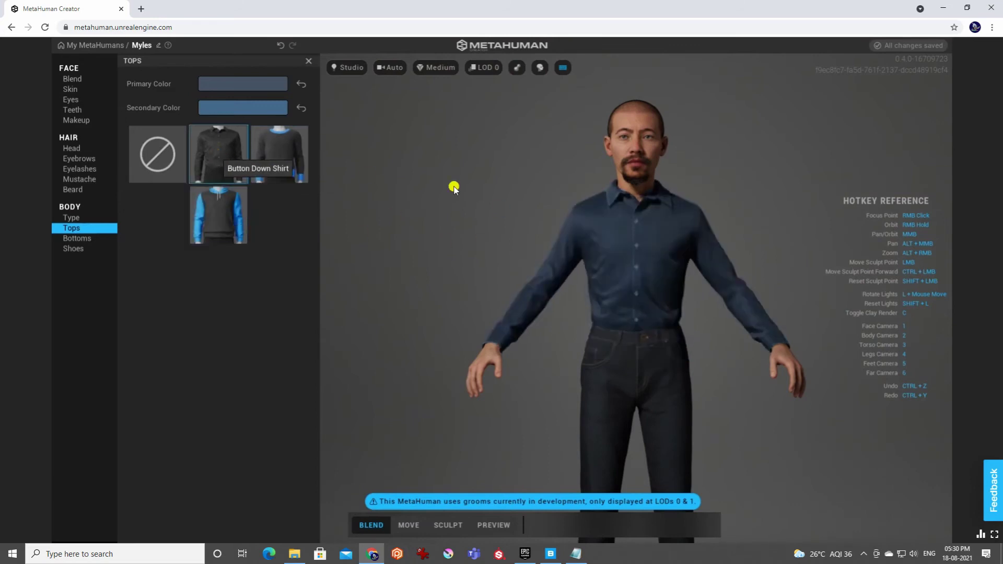
{"action": "left_click", "coordinate": [73, 239]}
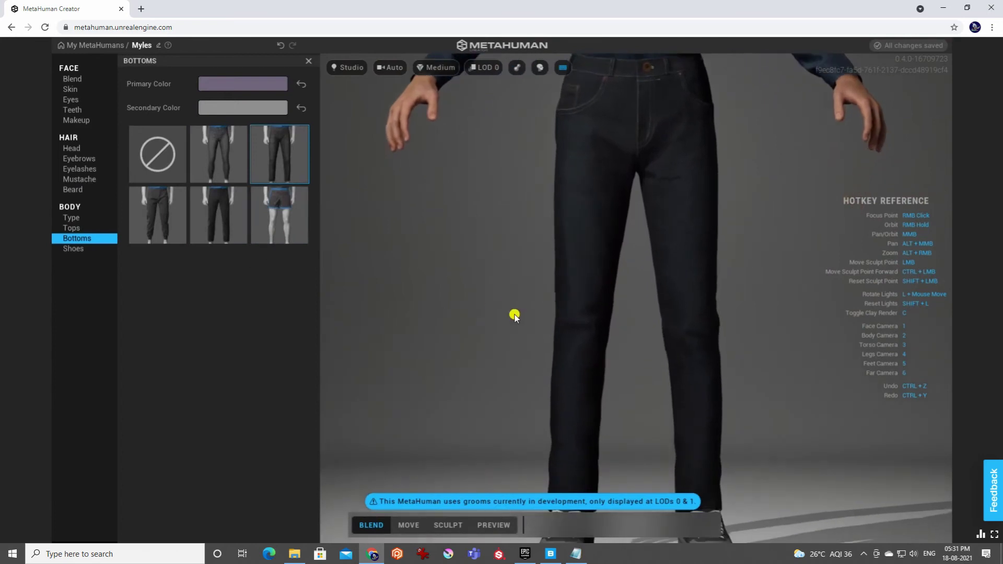
Try purple shorts and cargo pants, then dress Myles in the purple dress trousers.
{"action": "left_click", "coordinate": [267, 214]}
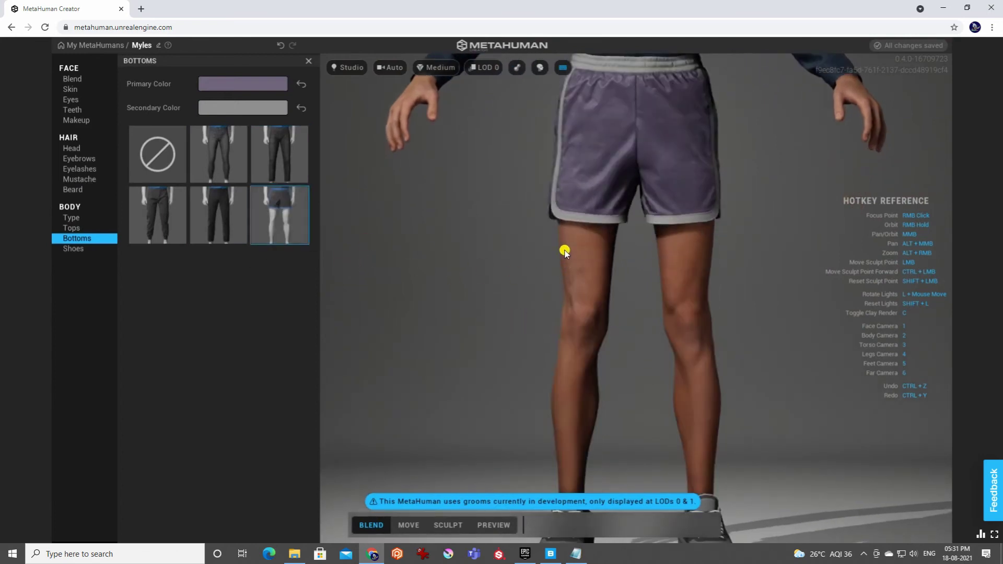
{"action": "left_click", "coordinate": [160, 205]}
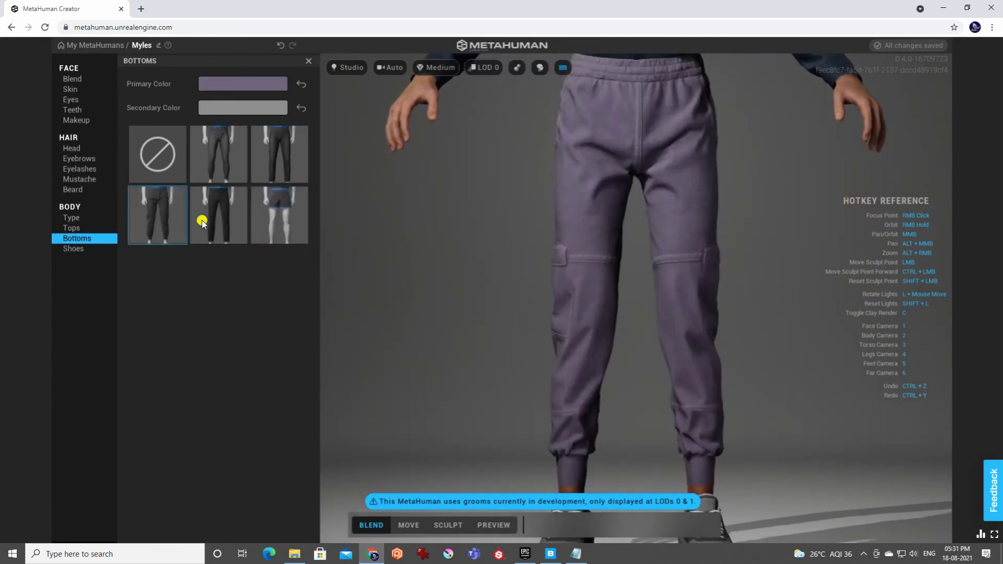
{"action": "left_click", "coordinate": [224, 212]}
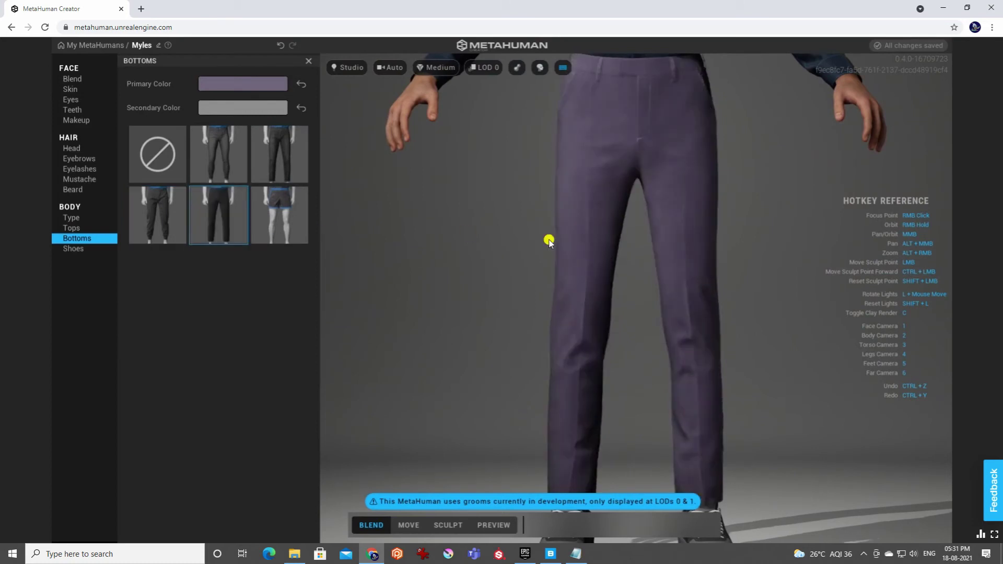
{"action": "left_click", "coordinate": [75, 248]}
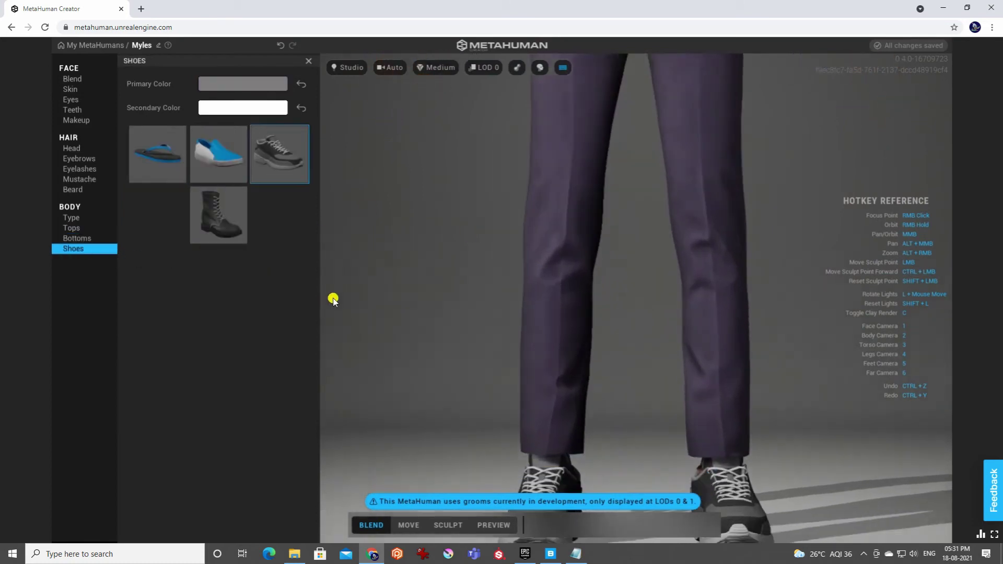
Try flip-flops, then put flats on Myles and inspect them in the viewport.
{"action": "left_click", "coordinate": [156, 151]}
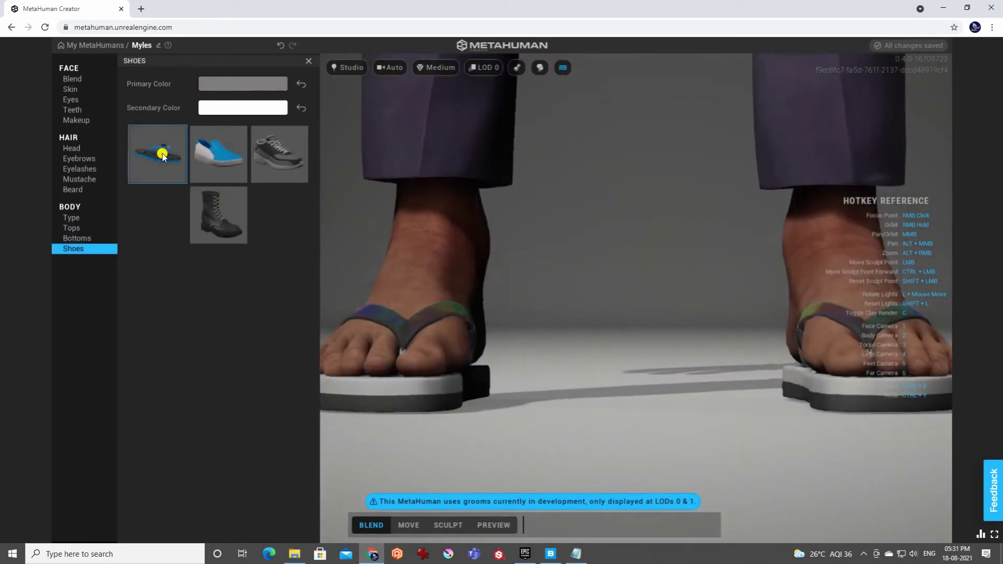
{"action": "left_click", "coordinate": [215, 159]}
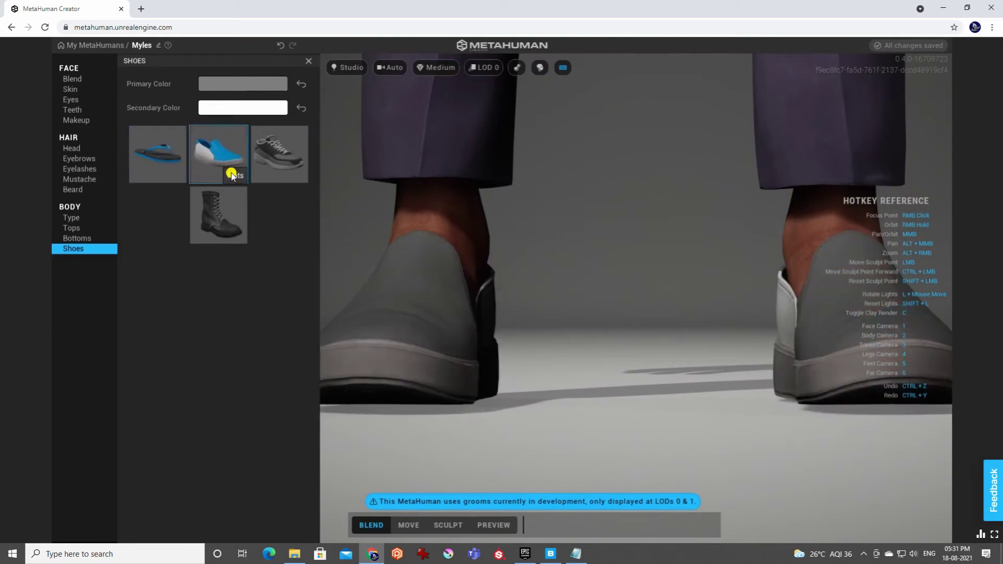
{"action": "scroll", "coordinate": [560, 368], "scroll_direction": "up", "scroll_amount": 3}
{"action": "scroll", "coordinate": [560, 368], "scroll_direction": "down", "scroll_amount": 5}
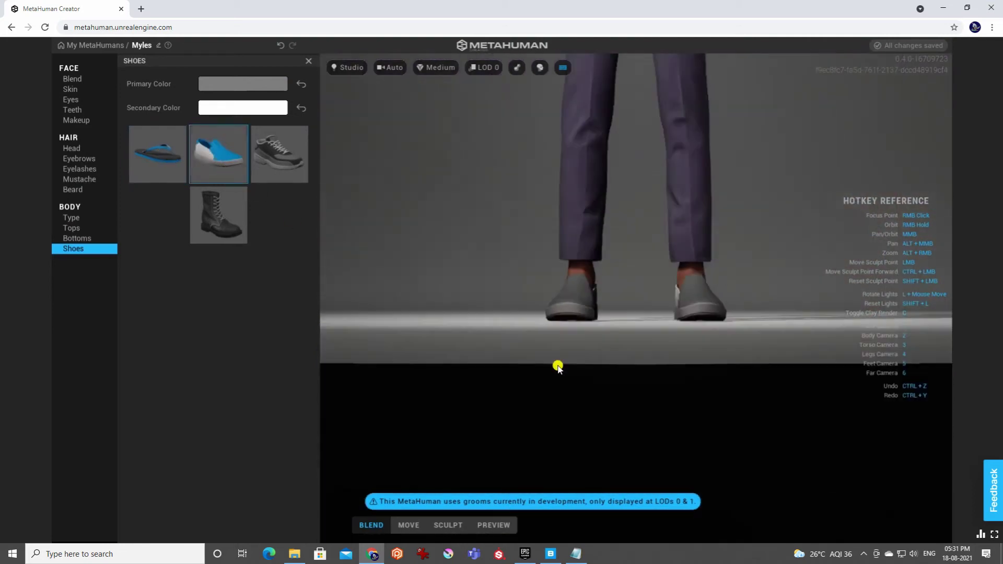
{"action": "scroll", "coordinate": [586, 346], "scroll_direction": "down", "scroll_amount": 3}
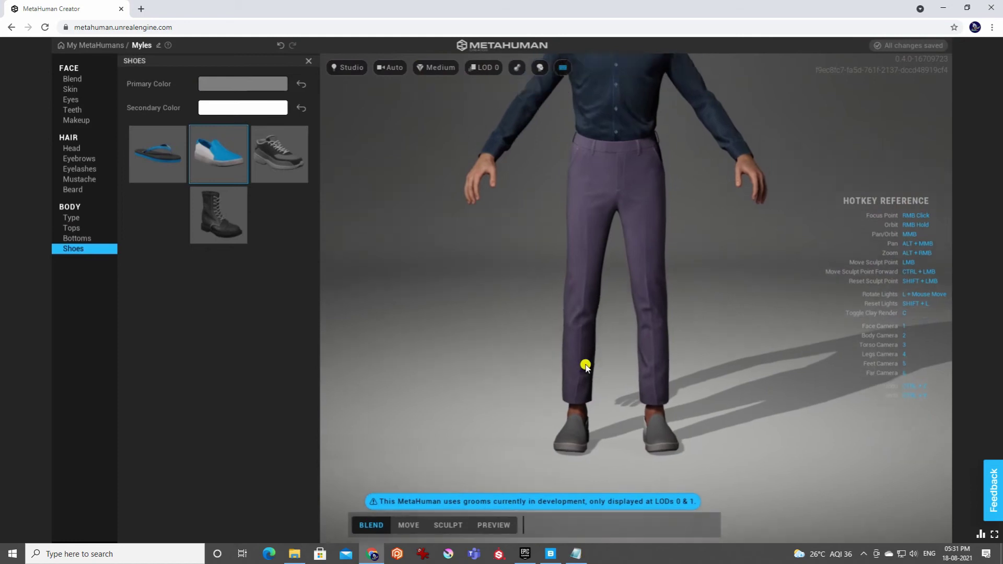
{"action": "scroll", "coordinate": [592, 350], "scroll_direction": "up", "scroll_amount": 4}
{"action": "scroll", "coordinate": [594, 352], "scroll_direction": "down", "scroll_amount": 4}
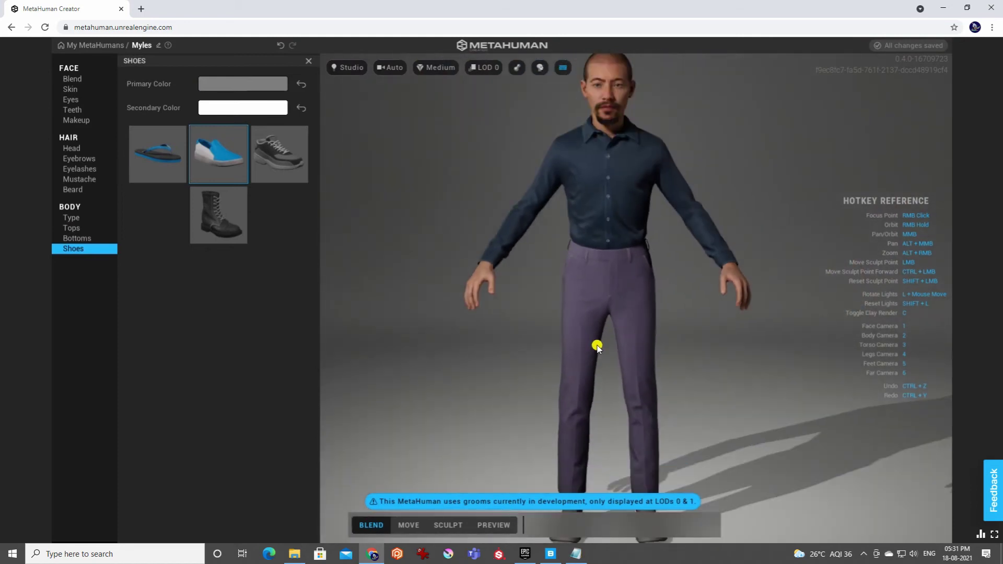
{"action": "scroll", "coordinate": [578, 403], "scroll_direction": "up", "scroll_amount": 2}
{"action": "scroll", "coordinate": [608, 298], "scroll_direction": "up", "scroll_amount": 5}
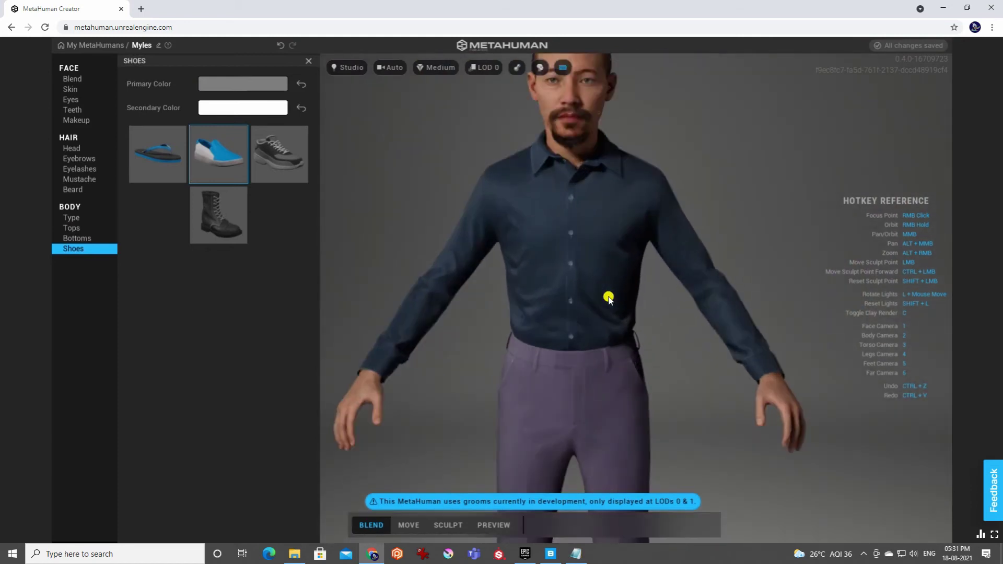
{"action": "scroll", "coordinate": [553, 209], "scroll_direction": "up", "scroll_amount": 5}
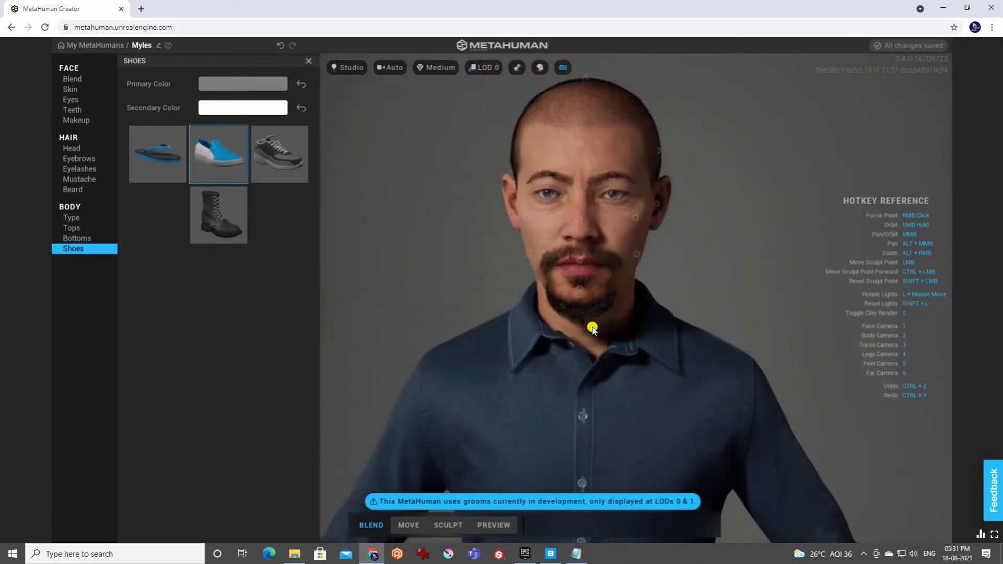
{"action": "scroll", "coordinate": [593, 324], "scroll_direction": "up", "scroll_amount": 5}
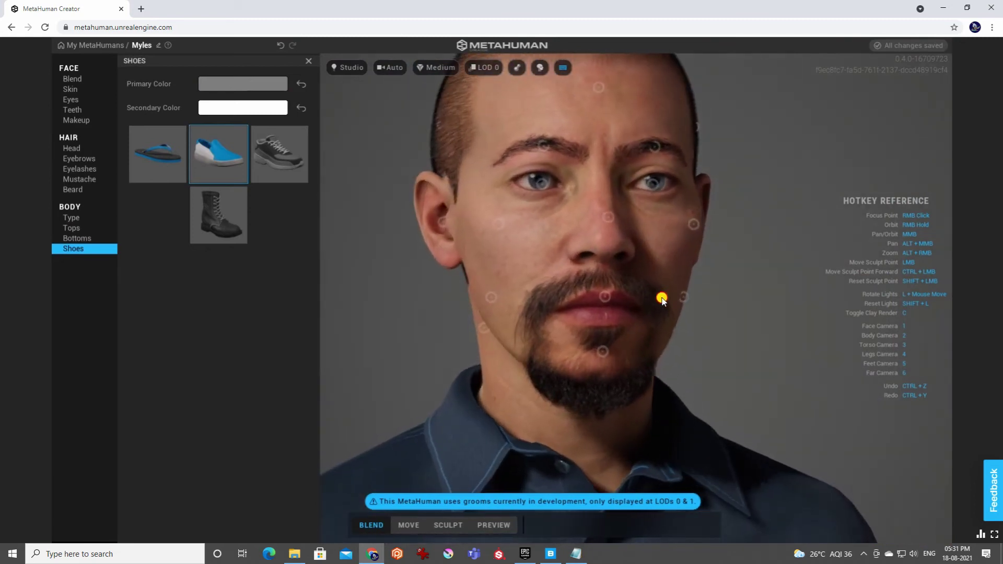
{"action": "right_click_drag", "start_coordinate": [556, 318], "coordinate": [486, 292]}
{"action": "scroll", "coordinate": [556, 290], "scroll_direction": "up", "scroll_amount": 3}
{"action": "scroll", "coordinate": [556, 290], "scroll_direction": "down", "scroll_amount": 5}
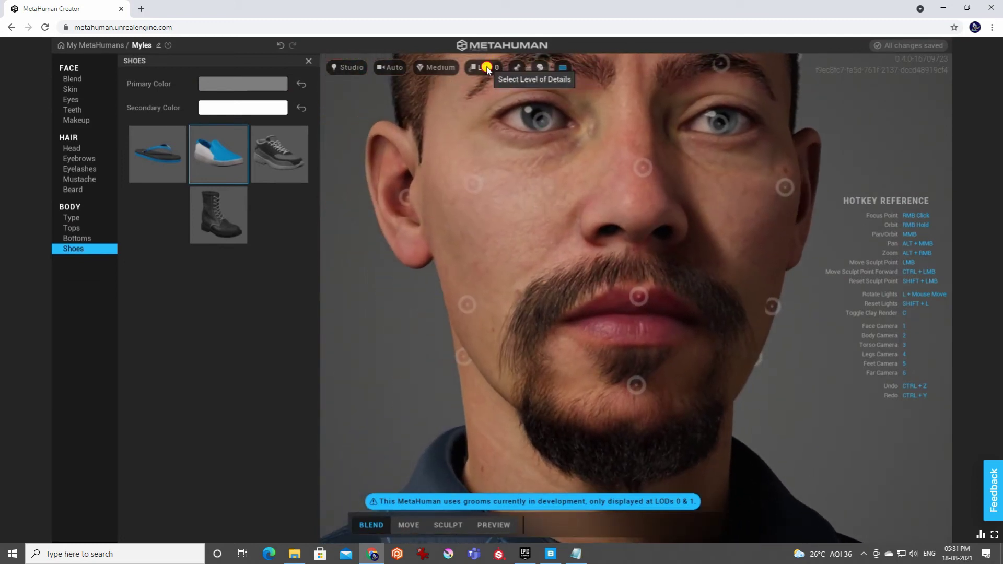
Review the level-of-detail and render quality options while turning Myles's head.
{"action": "left_click", "coordinate": [487, 68]}
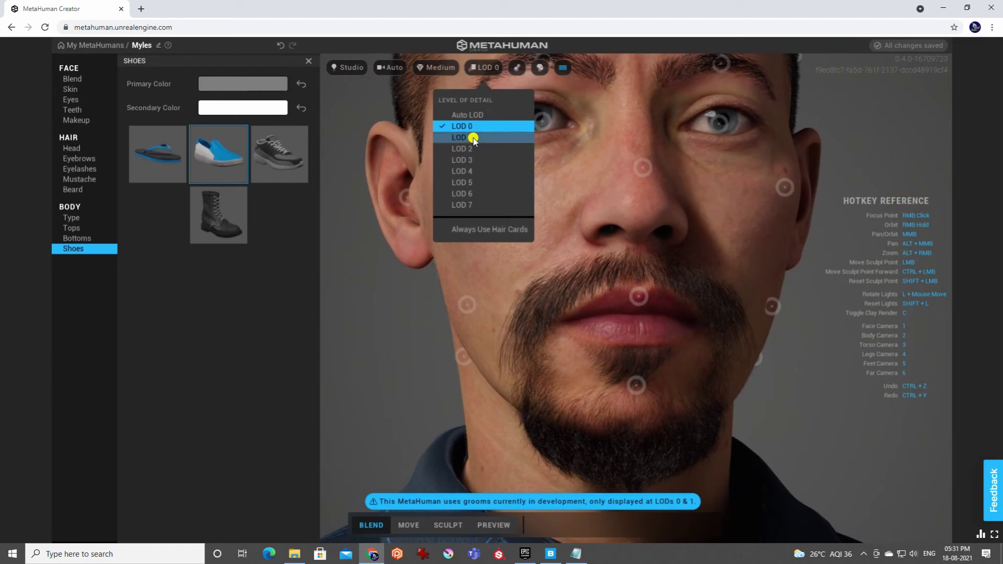
{"action": "left_click", "coordinate": [440, 68]}
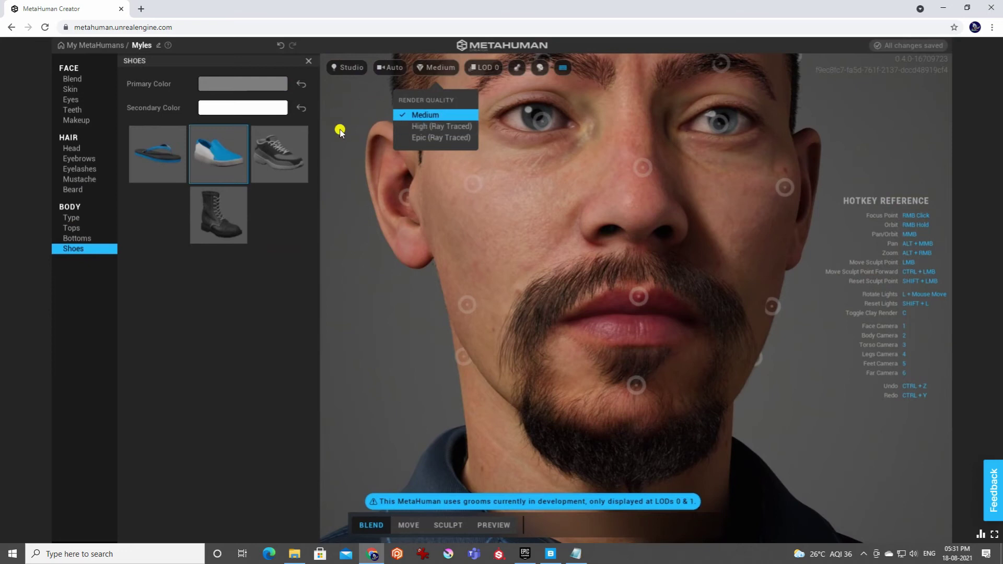
{"action": "right_click_drag", "start_coordinate": [716, 302], "coordinate": [645, 305]}
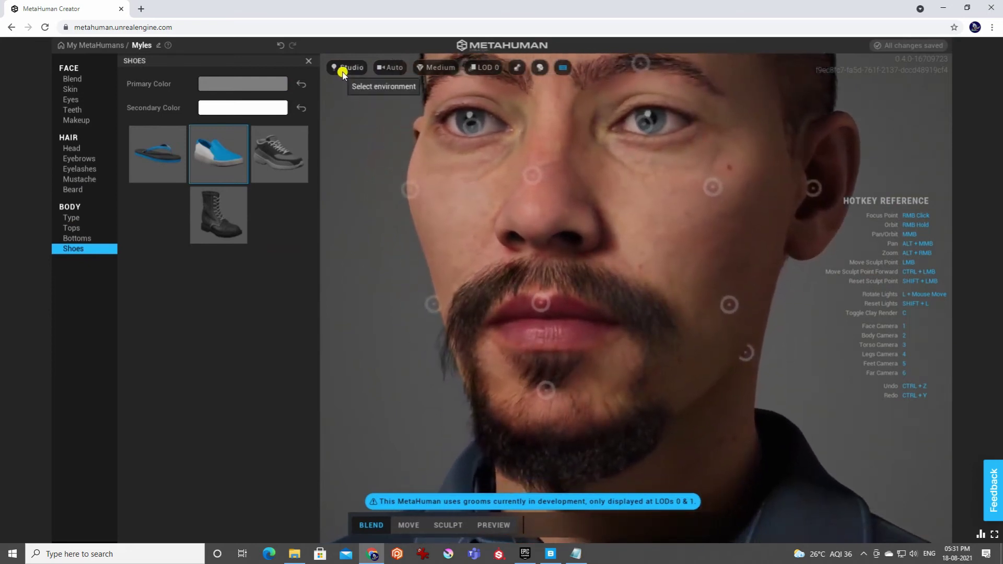
Try the Indoor and silhouette environments, then settle on Studio lighting.
{"action": "left_click", "coordinate": [346, 67]}
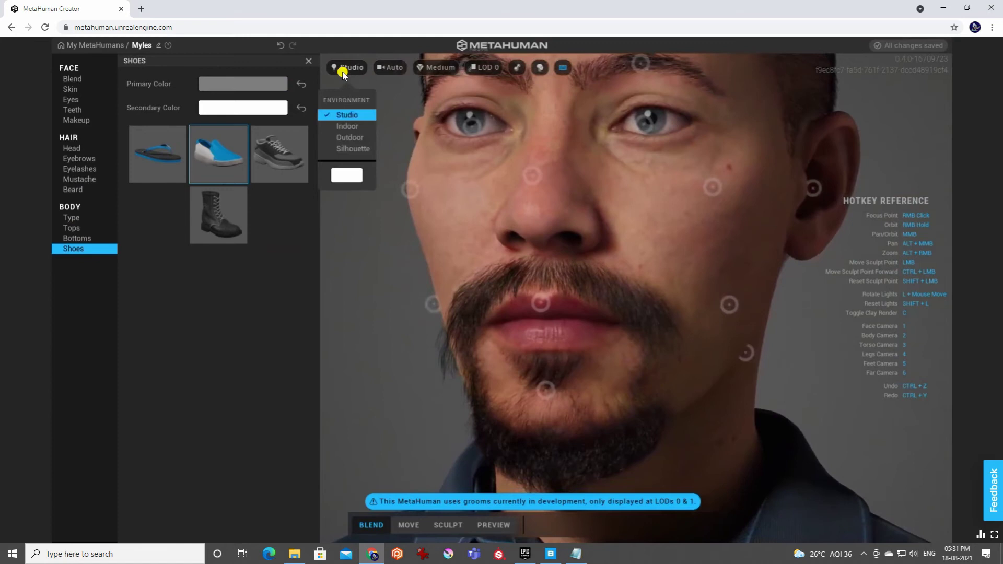
{"action": "left_click", "coordinate": [349, 126]}
{"action": "right_click_drag", "start_coordinate": [455, 222], "coordinate": [566, 212]}
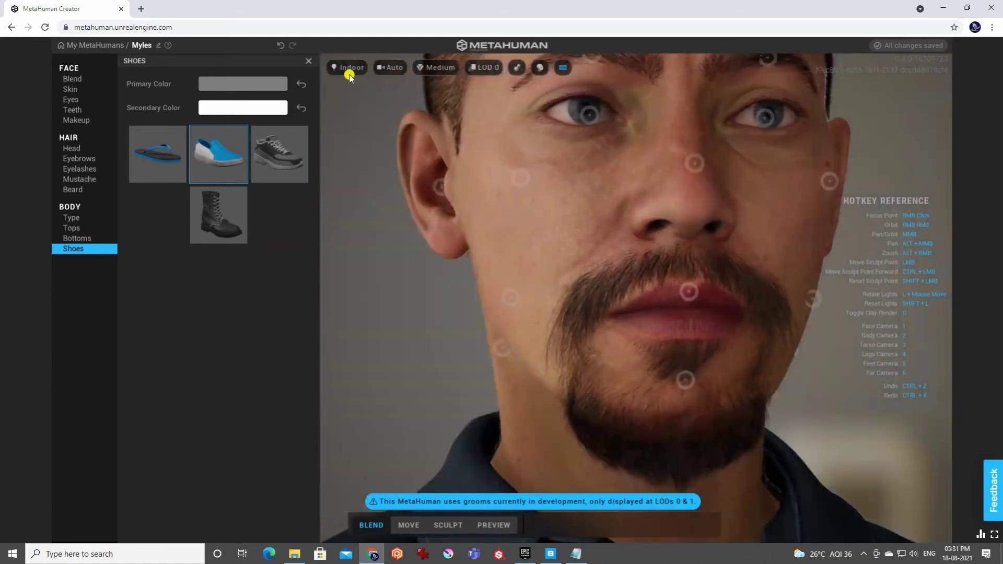
{"action": "left_click", "coordinate": [347, 67]}
{"action": "left_click", "coordinate": [353, 149]}
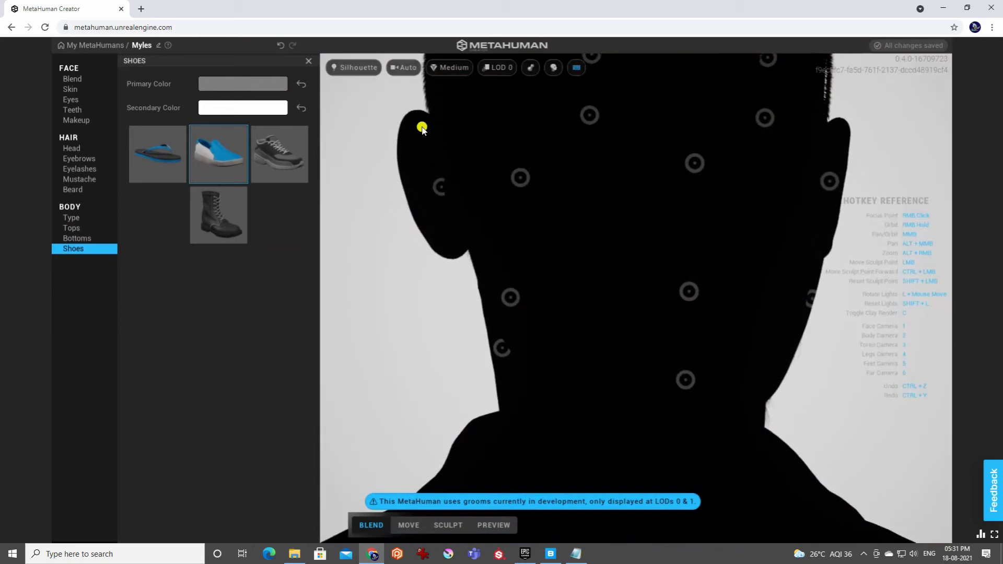
{"action": "left_click", "coordinate": [351, 67]}
{"action": "left_click", "coordinate": [354, 115]}
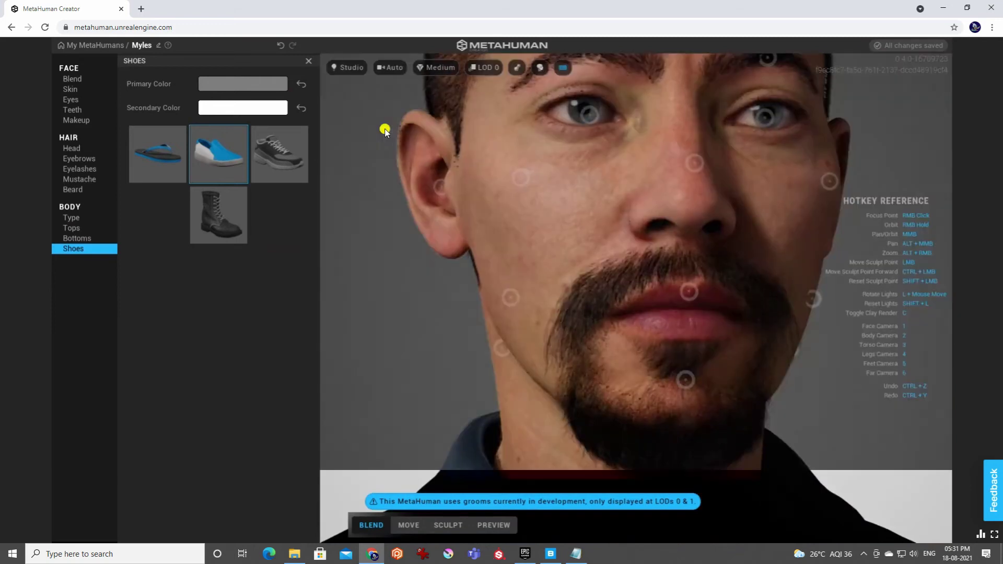
Orbit the face, focus on the nose and mouth, then reset to a frontal view.
{"action": "right_click_drag", "start_coordinate": [543, 267], "coordinate": [511, 269]}
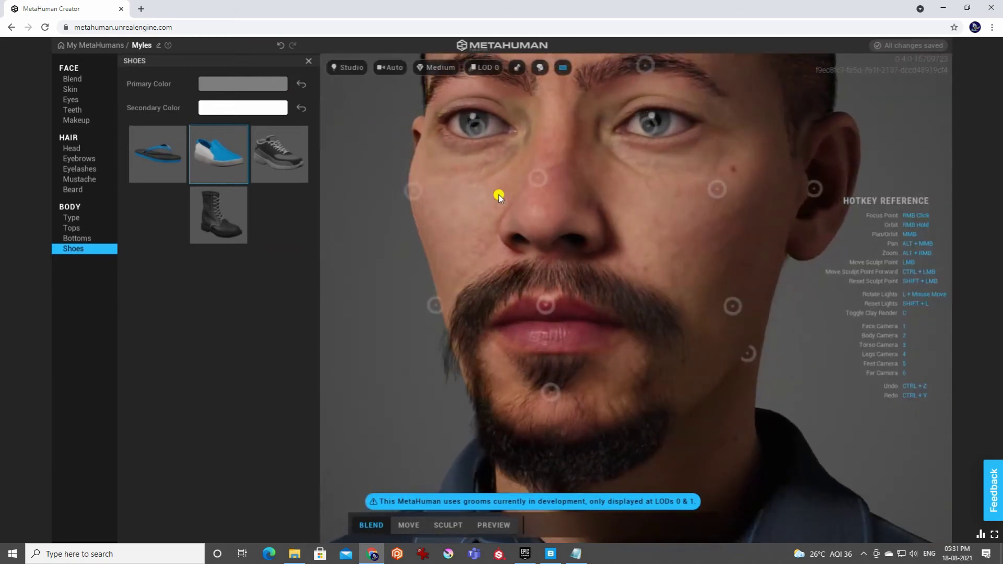
{"action": "right_click", "coordinate": [512, 209]}
{"action": "key", "text": "1"}
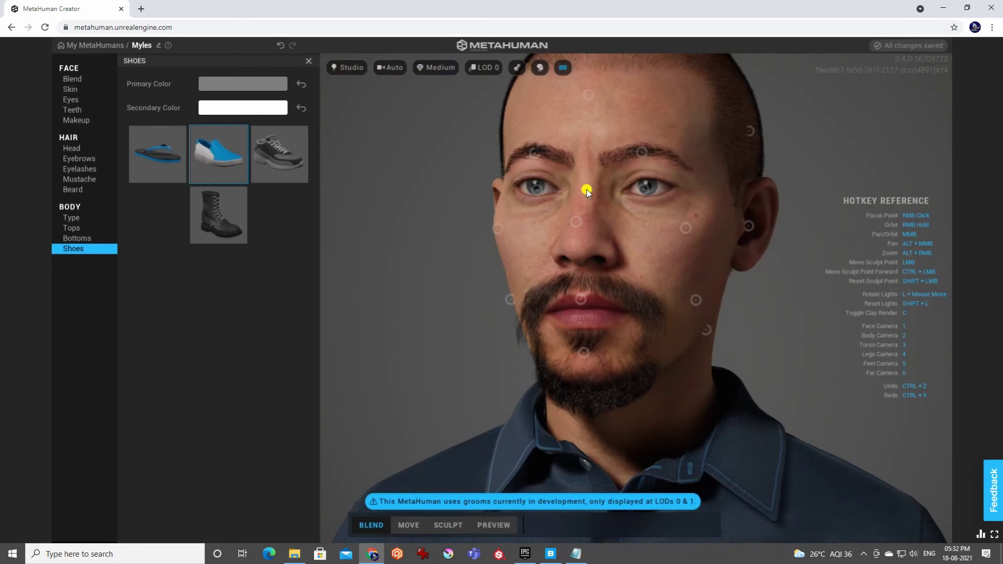
Return to the My MetaHumans gallery, glance at the presets, and come back.
{"action": "left_click", "coordinate": [75, 45]}
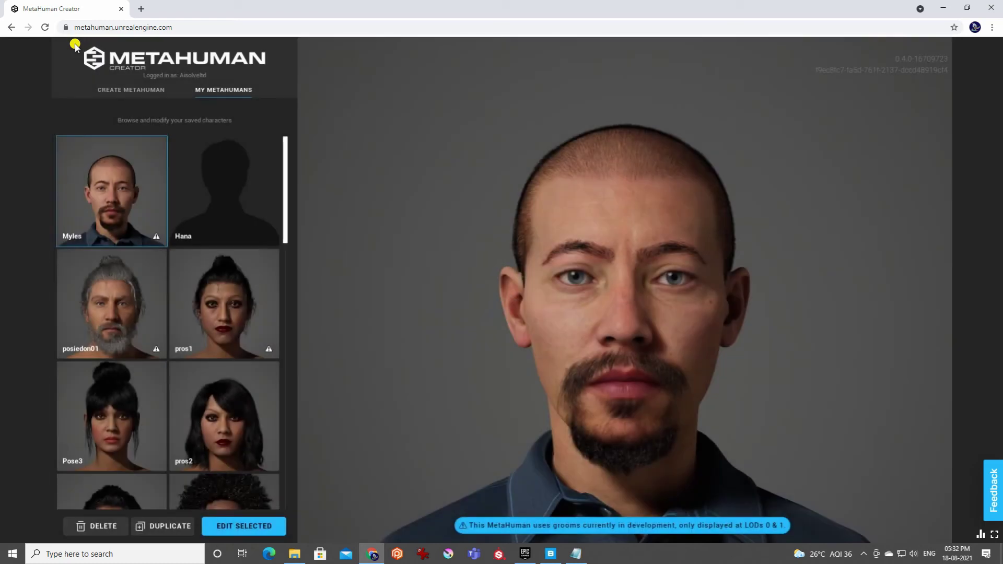
{"action": "left_click", "coordinate": [160, 92]}
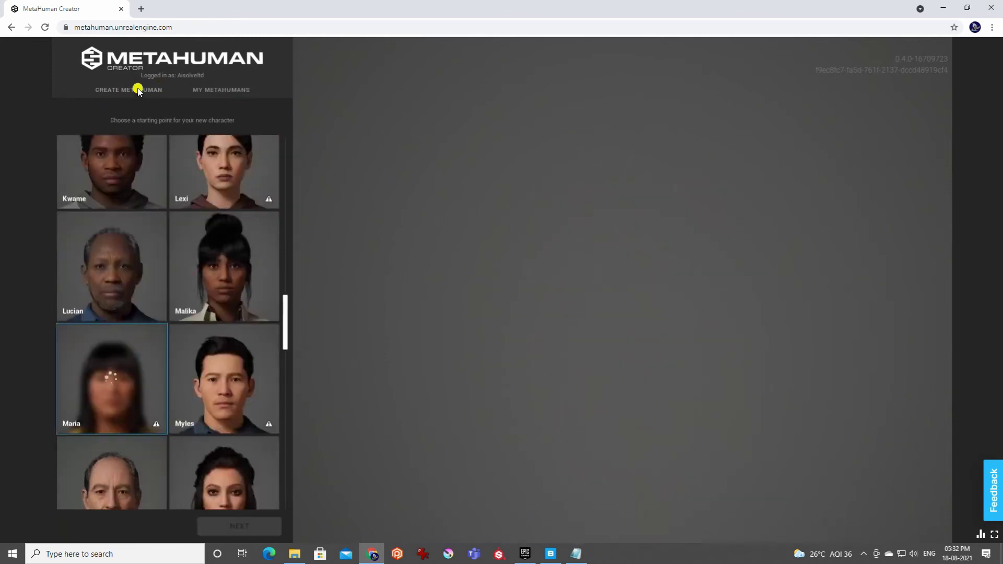
{"action": "left_click", "coordinate": [220, 91]}
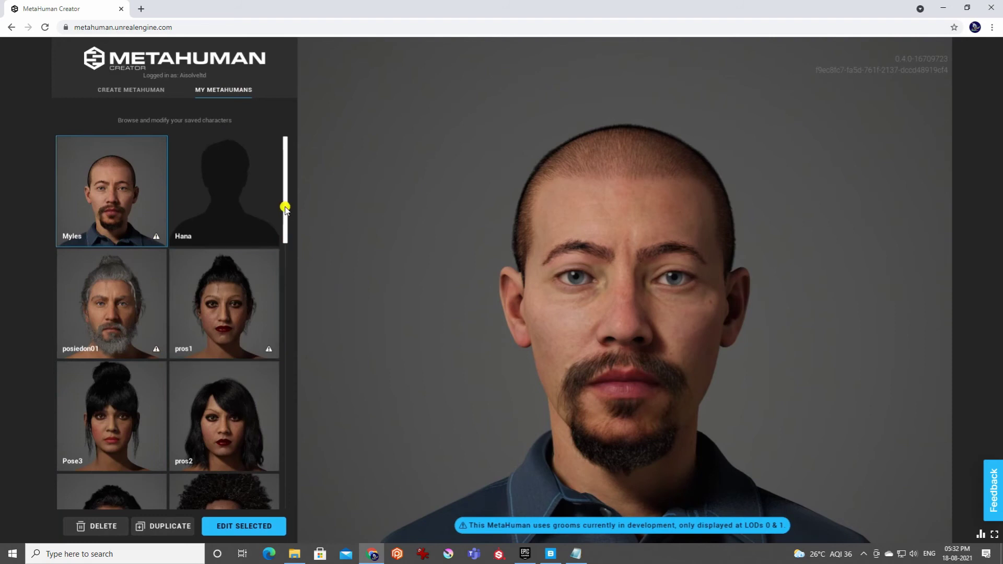
Orbit Myles's head to a three-quarter view, then minimize the browser to the desktop.
{"action": "left_click_drag", "start_coordinate": [284, 206], "coordinate": [321, 174]}
{"action": "left_click_drag", "start_coordinate": [782, 336], "coordinate": [876, 350]}
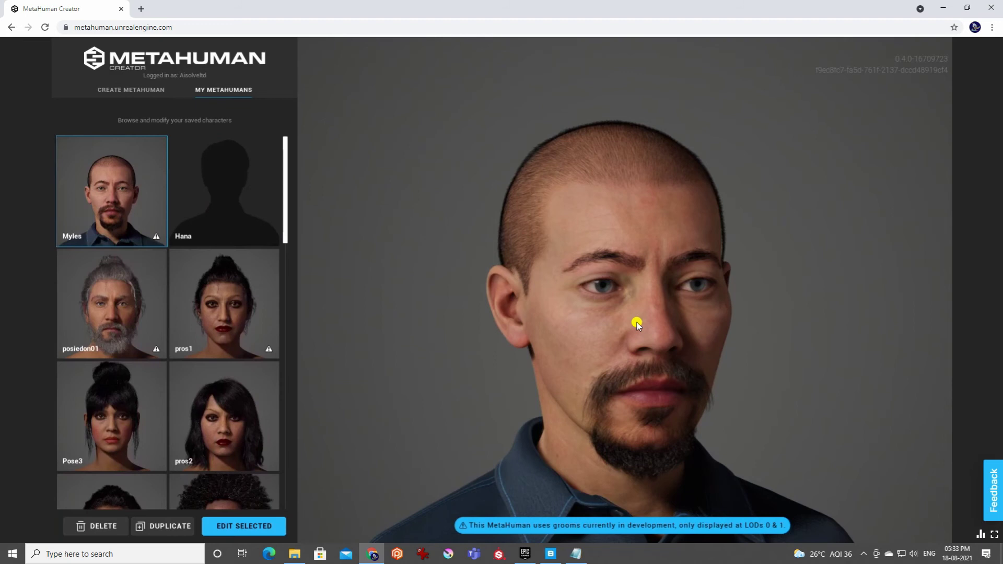
{"action": "left_click", "coordinate": [943, 7]}
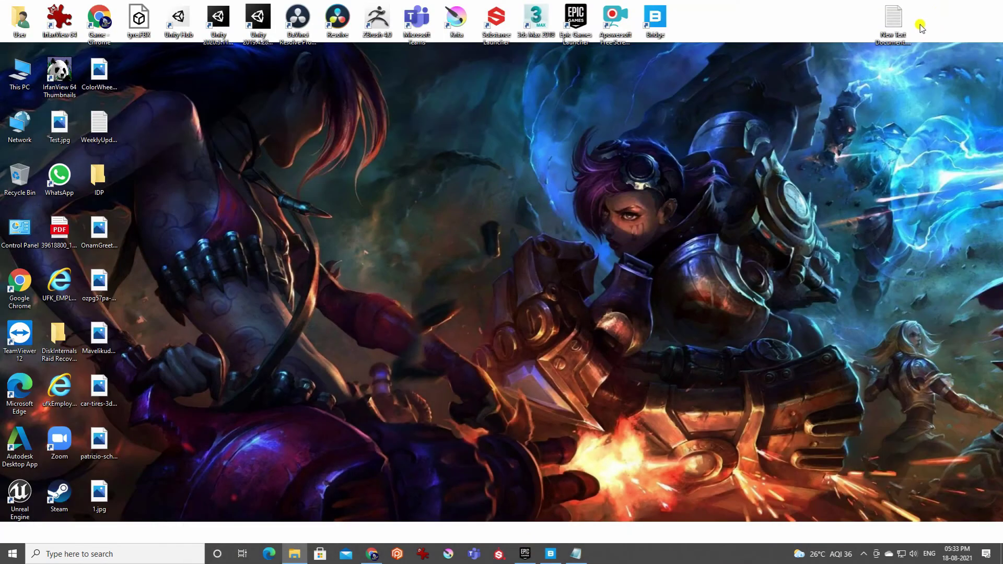
Bring Quixel Bridge forward, go to Home, and scroll to the MetaHuman Presets gallery.
{"action": "left_click", "coordinate": [551, 554]}
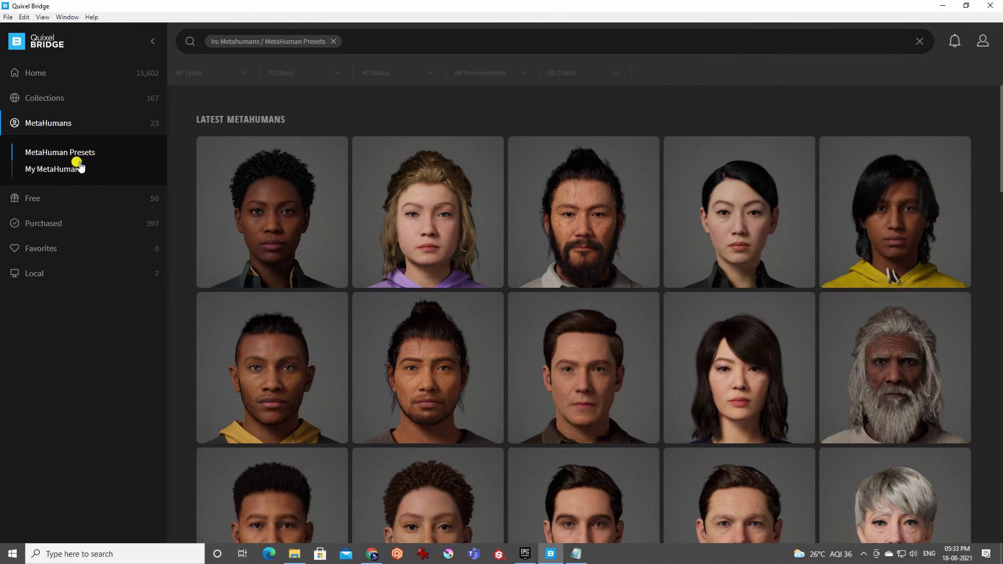
{"action": "mouse_move", "coordinate": [972, 153]}
{"action": "mouse_move", "coordinate": [999, 116]}
{"action": "left_mouse_down"}
{"action": "mouse_move", "coordinate": [999, 133]}
{"action": "mouse_move", "coordinate": [999, 108]}
{"action": "left_mouse_up"}
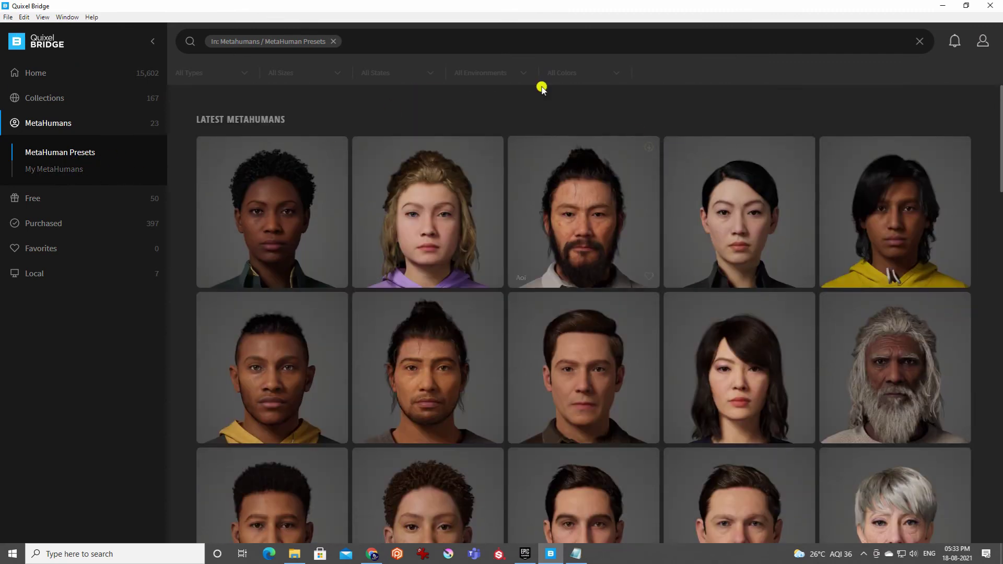
{"action": "mouse_move", "coordinate": [201, 155]}
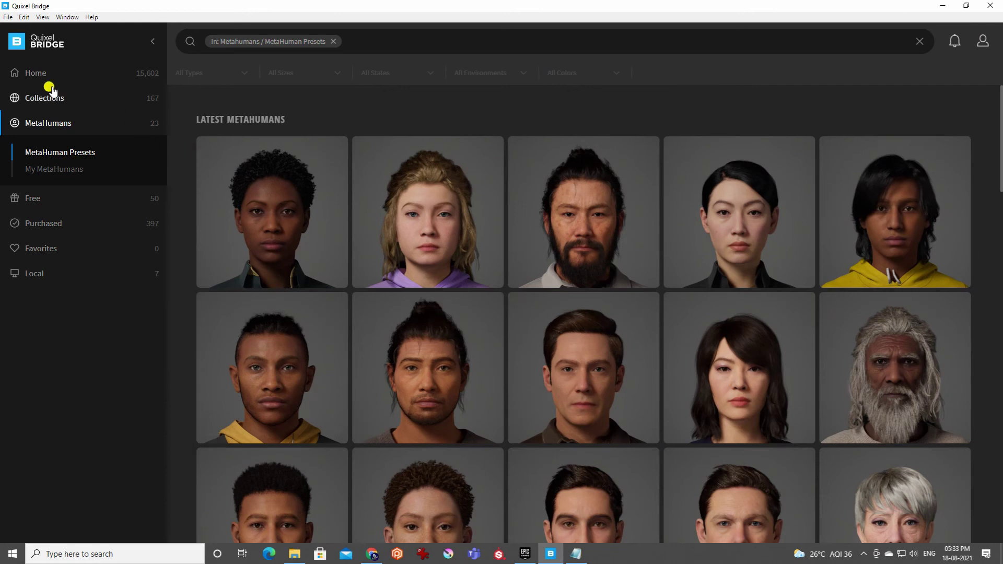
{"action": "left_click", "coordinate": [35, 73]}
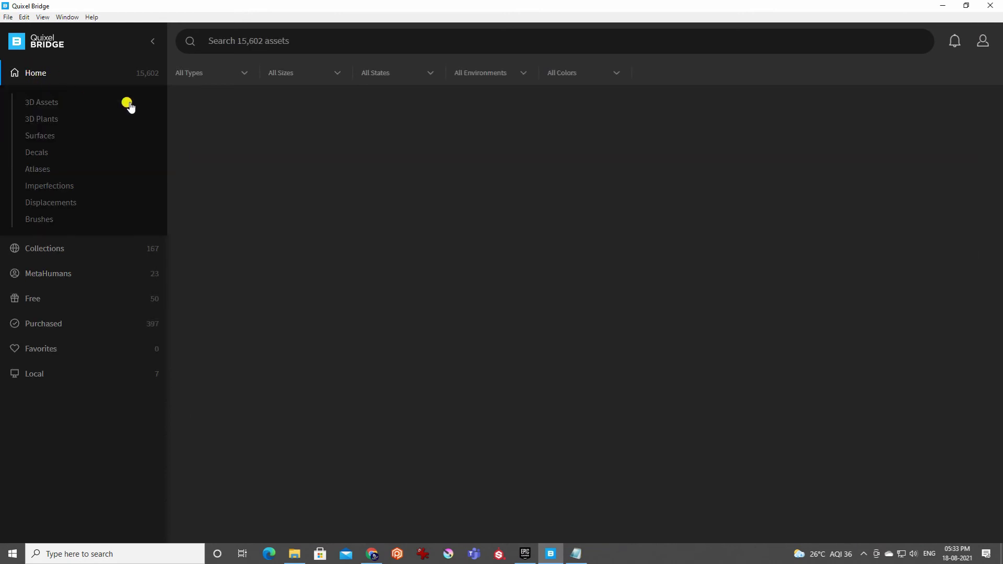
{"action": "scroll", "coordinate": [425, 385], "scroll_direction": "down", "scroll_amount": 10}
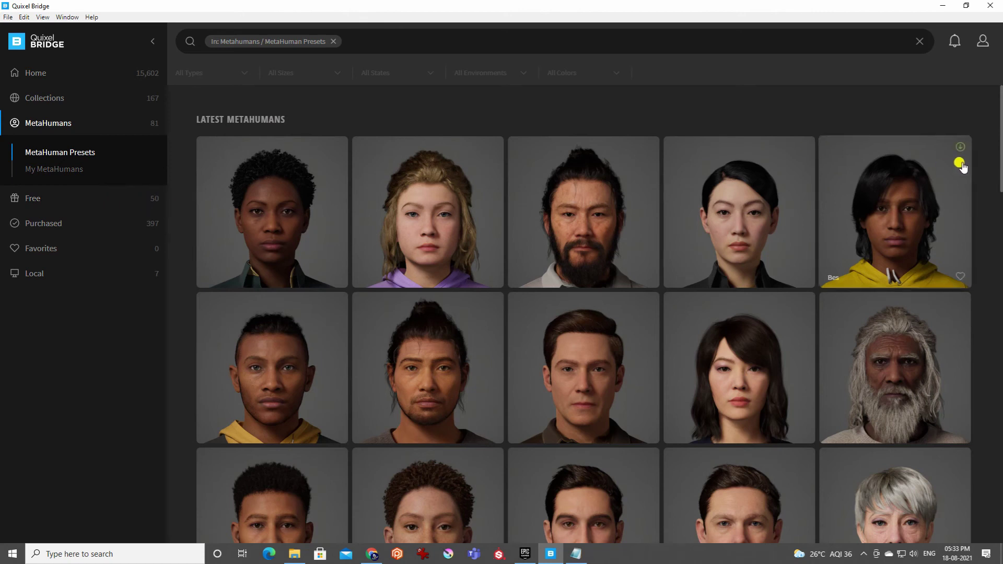
{"action": "mouse_move", "coordinate": [999, 124]}
{"action": "left_mouse_down"}
{"action": "mouse_move", "coordinate": [1000, 485]}
{"action": "mouse_move", "coordinate": [1000, 138]}
{"action": "left_mouse_up"}
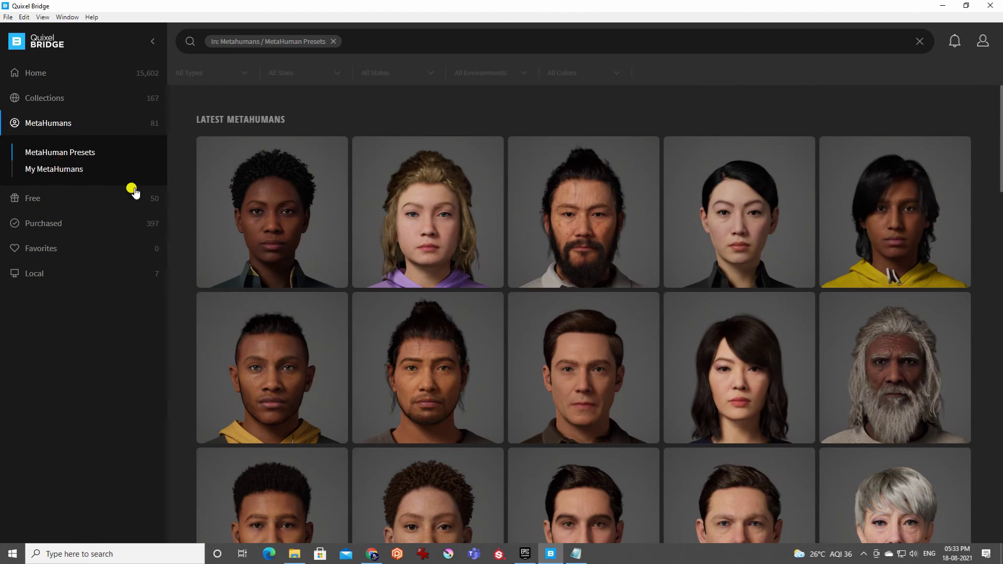
Open My MetaHumans in Bridge and download the customized Myles.
{"action": "left_click", "coordinate": [61, 171]}
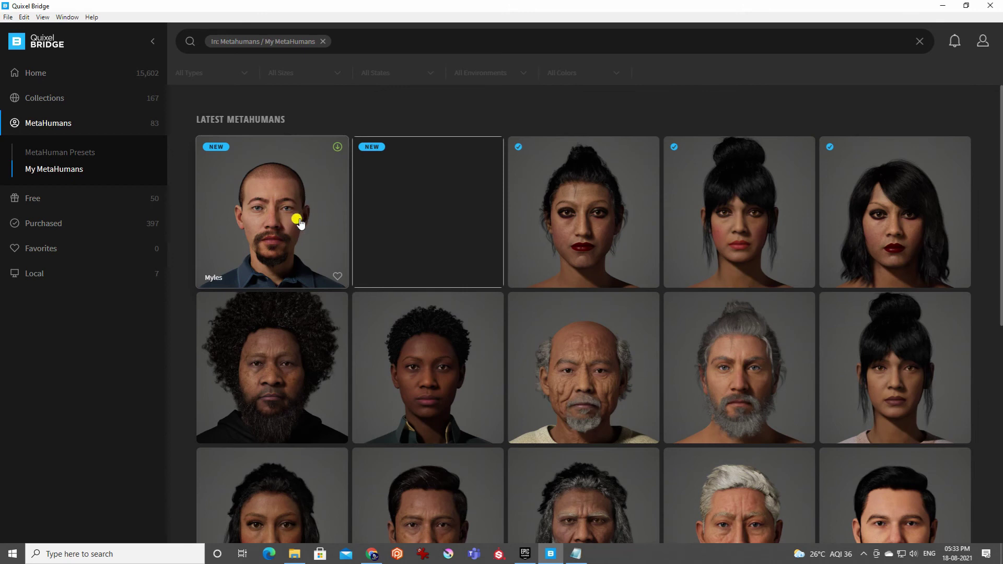
{"action": "left_click", "coordinate": [335, 148]}
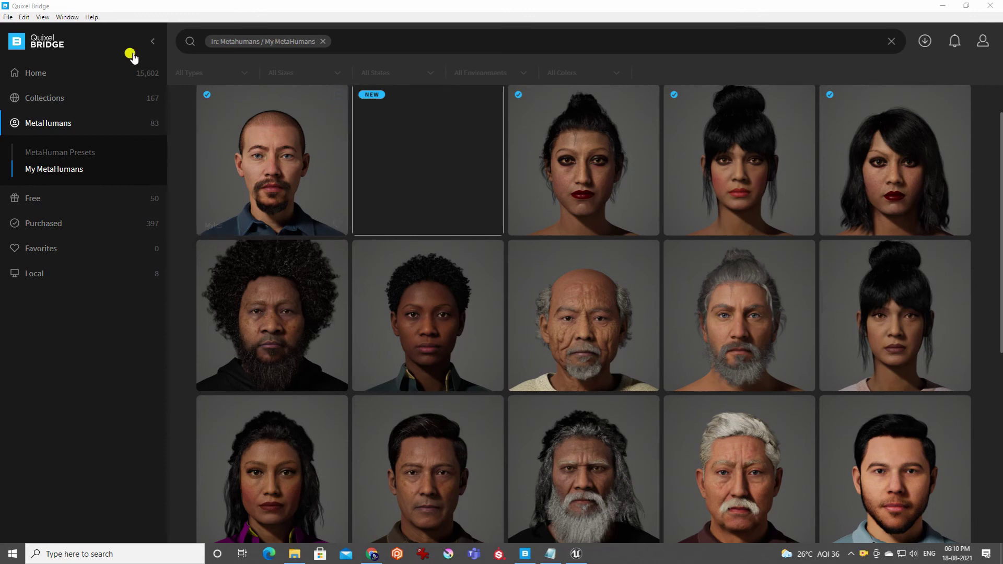
{"action": "left_click", "coordinate": [24, 17]}
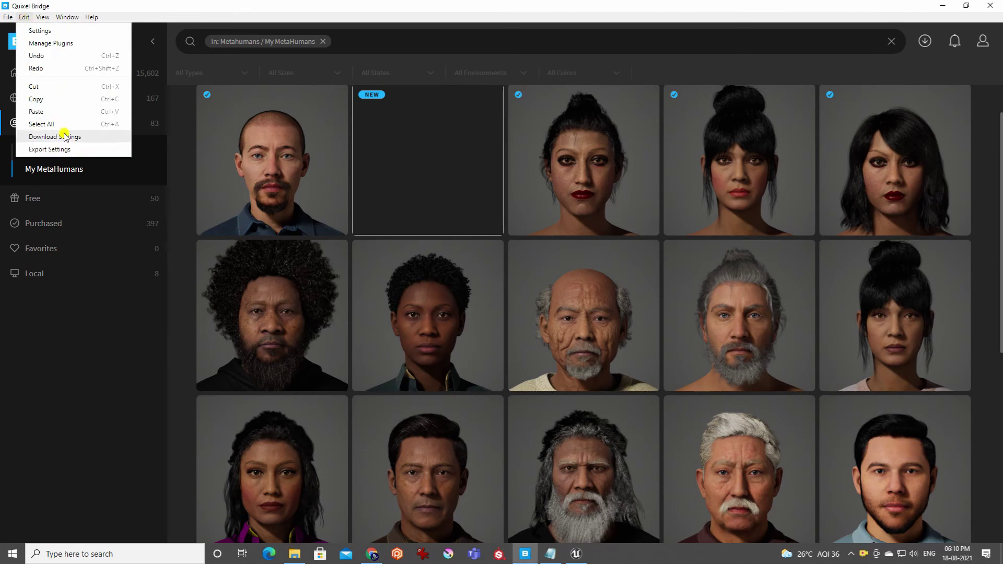
{"action": "left_click", "coordinate": [57, 150]}
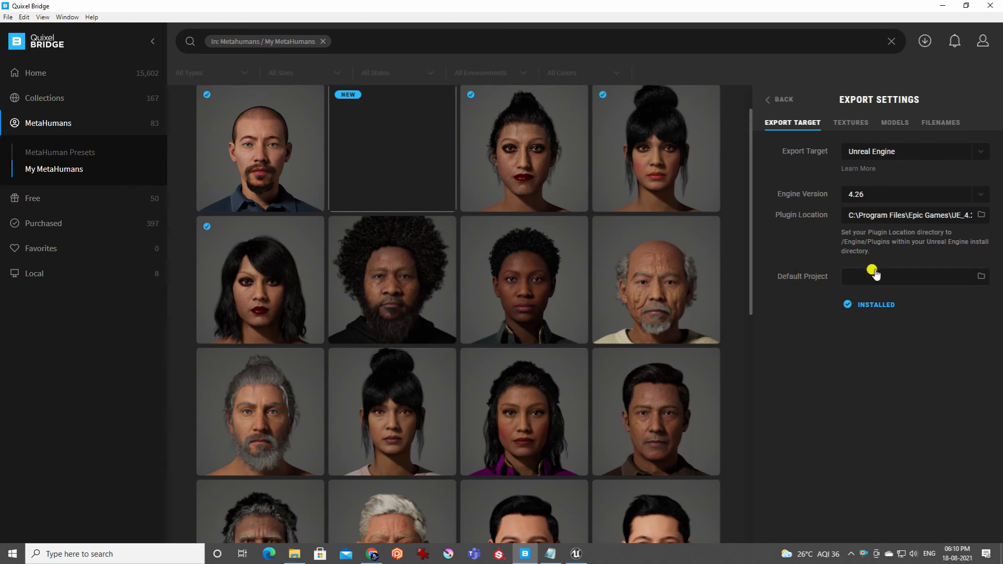
{"action": "left_click", "coordinate": [853, 123]}
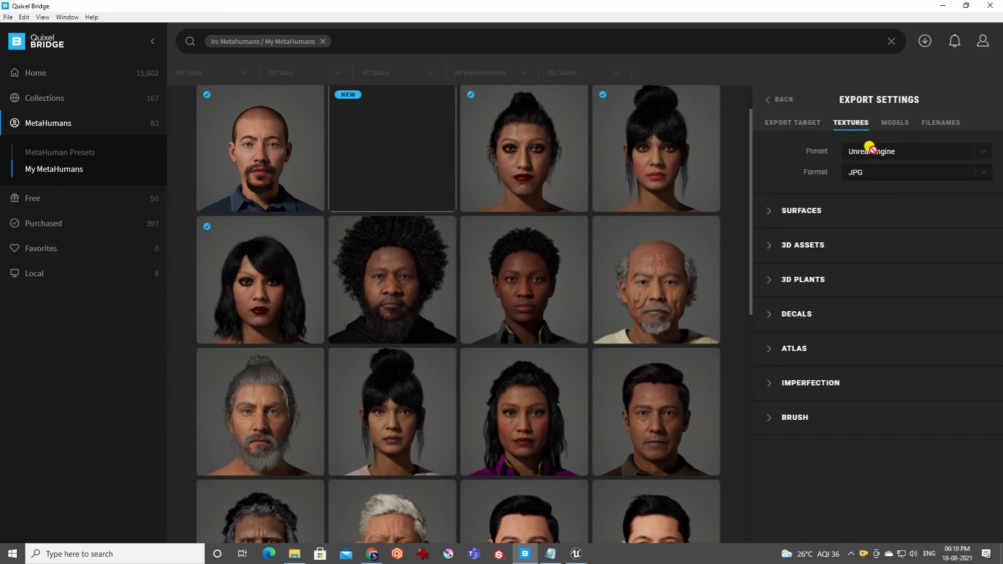
{"action": "left_click", "coordinate": [900, 123]}
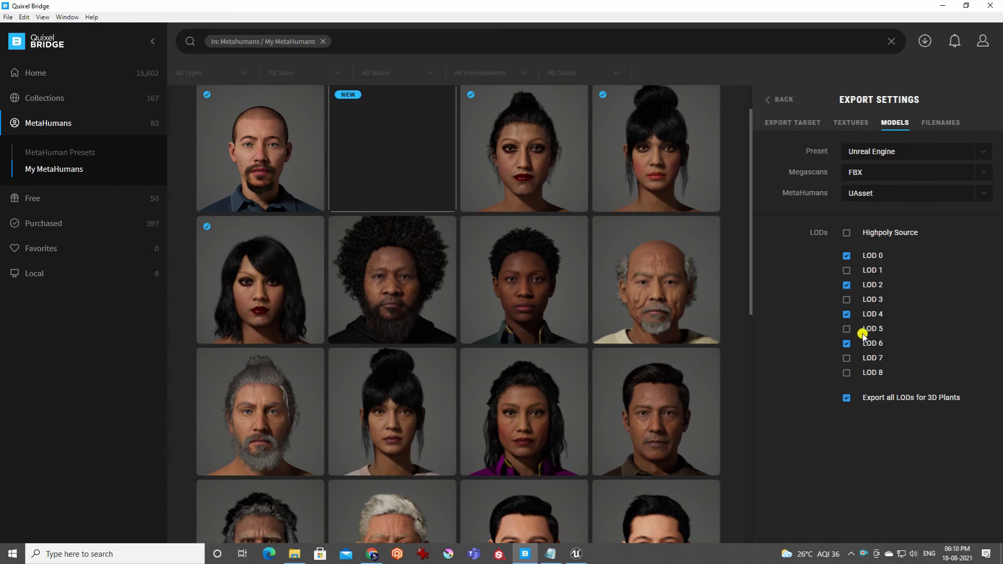
{"action": "left_click", "coordinate": [958, 128]}
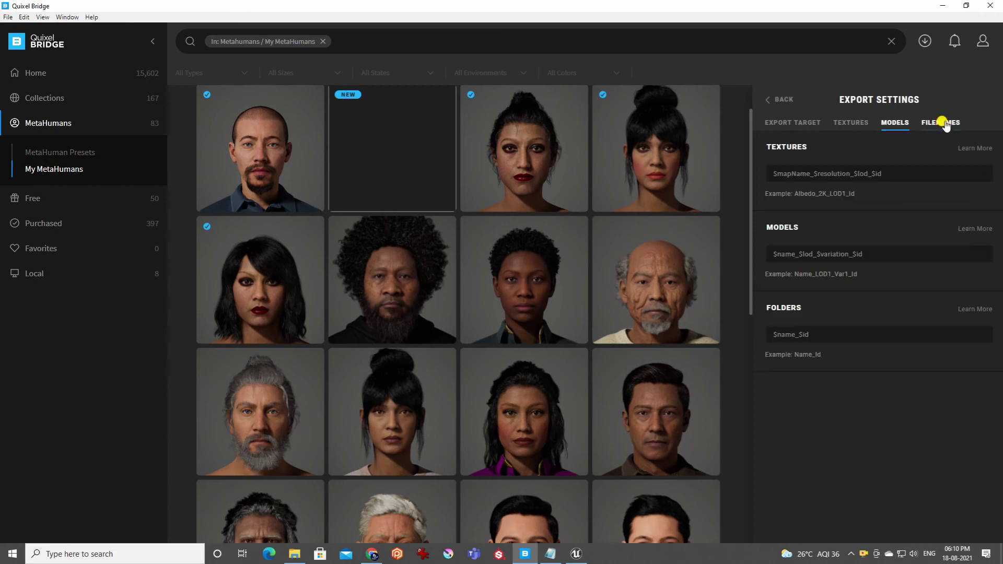
{"action": "left_click", "coordinate": [768, 100]}
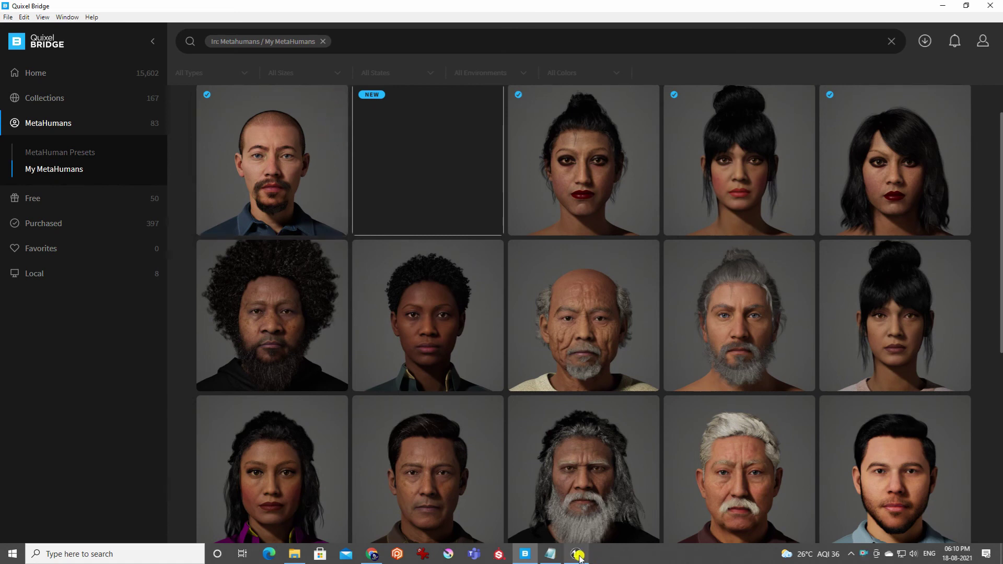
Export Myles from Bridge to the Unreal project, then switch back to Unreal Editor.
{"action": "left_click", "coordinate": [578, 510]}
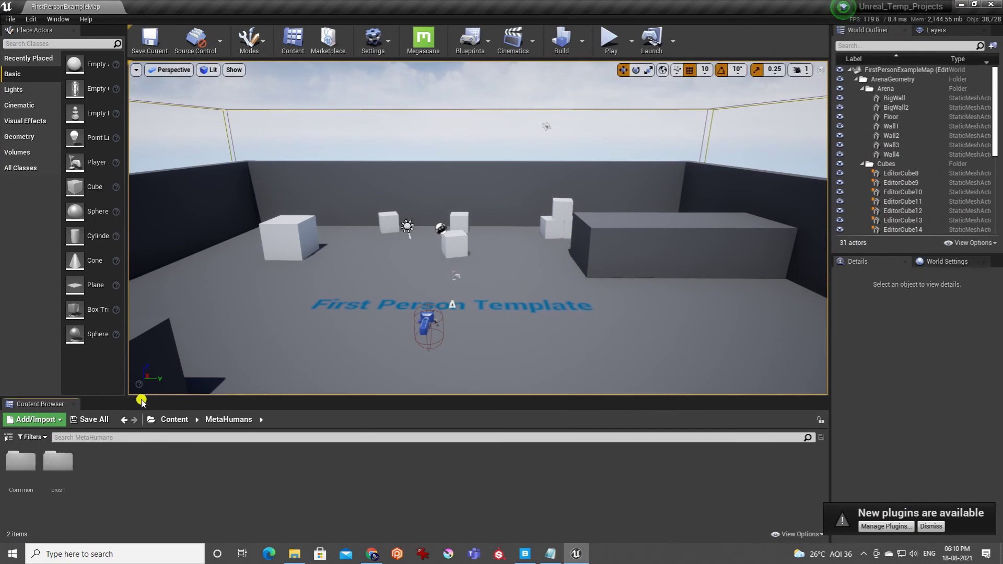
{"action": "left_click", "coordinate": [960, 5]}
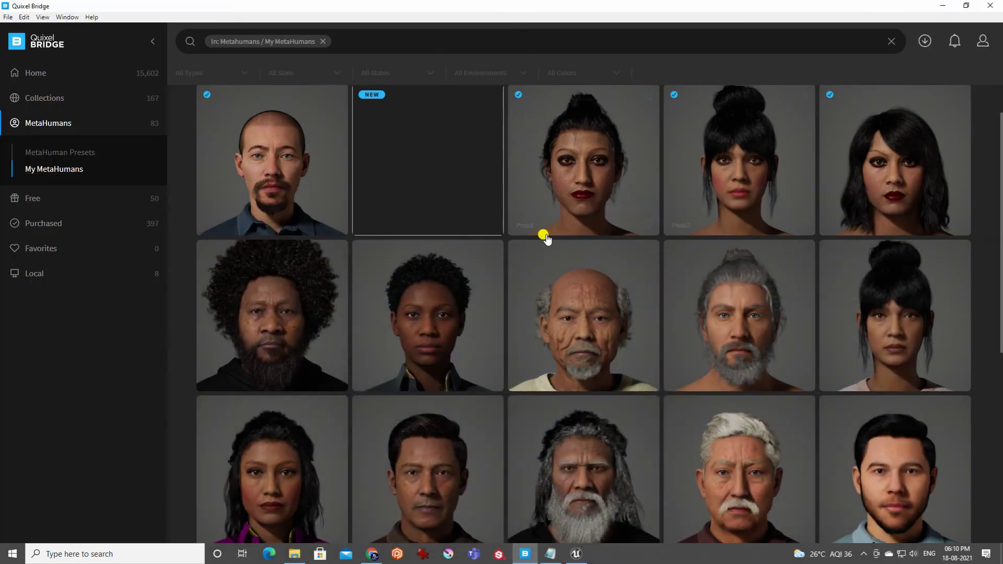
{"action": "left_click", "coordinate": [336, 95]}
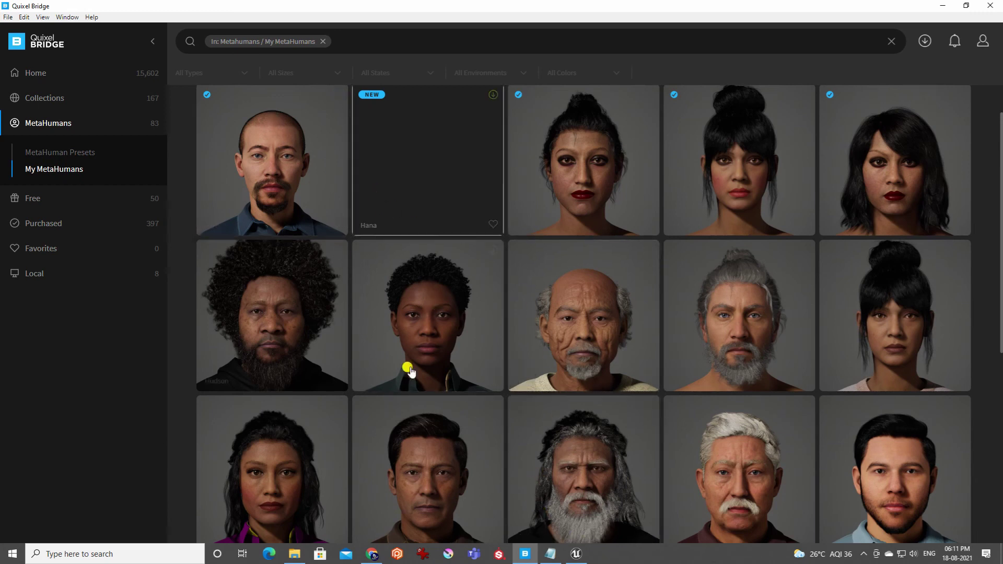
{"action": "mouse_move", "coordinate": [575, 557]}
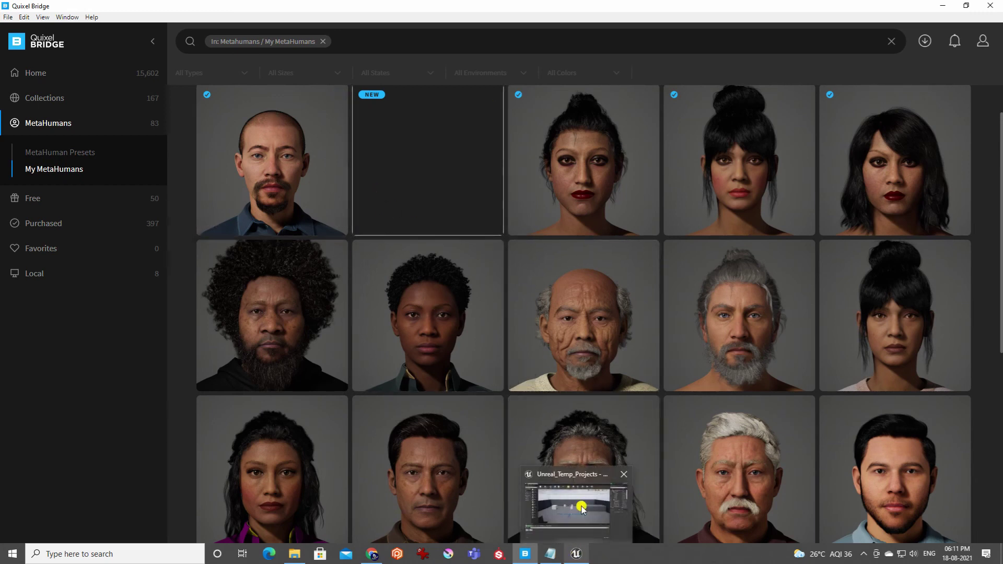
{"action": "left_click", "coordinate": [581, 508]}
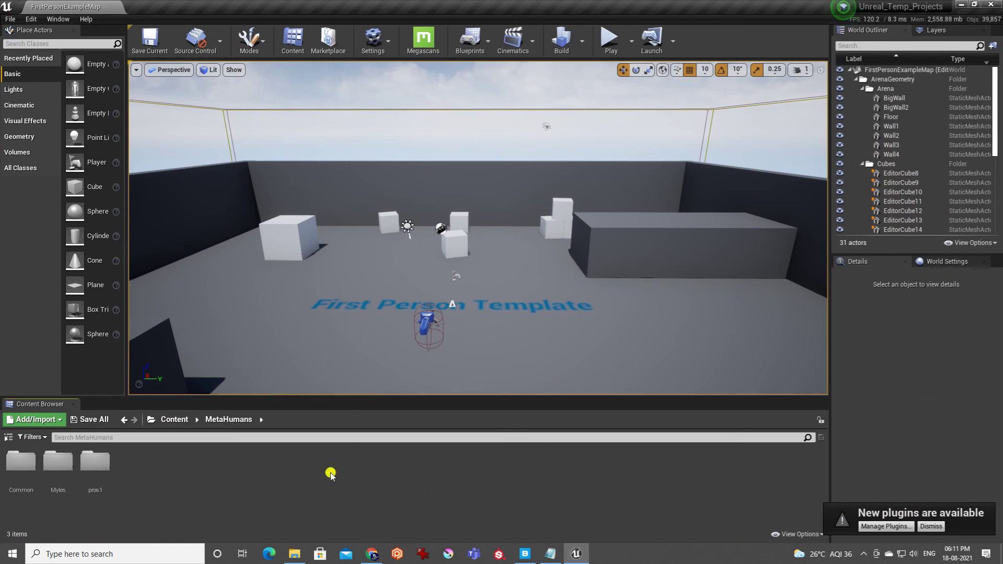
Browse from Content into MetaHumans > Myles > Materials > Shirt > Male.
{"action": "left_click", "coordinate": [172, 421]}
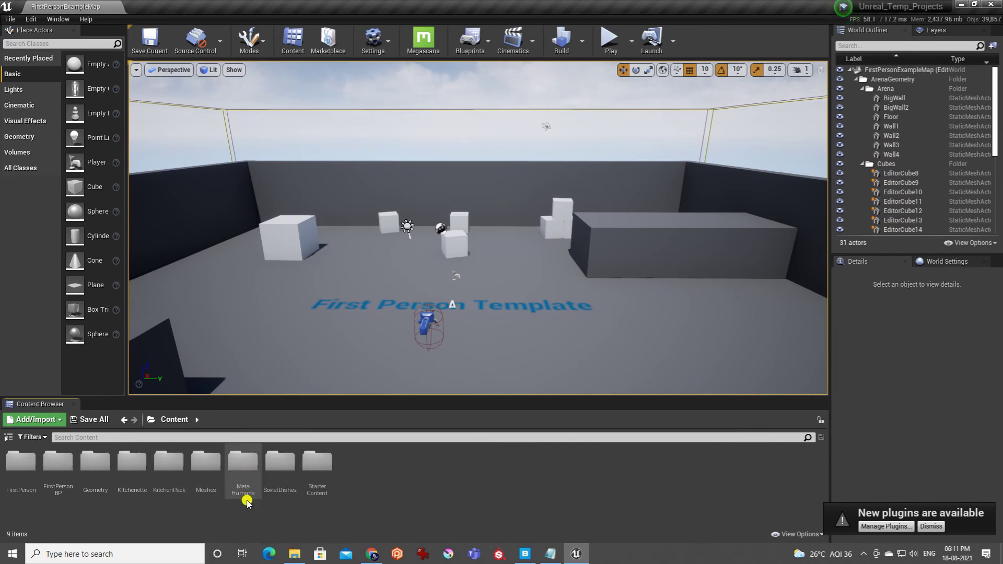
{"action": "double_click", "coordinate": [239, 467]}
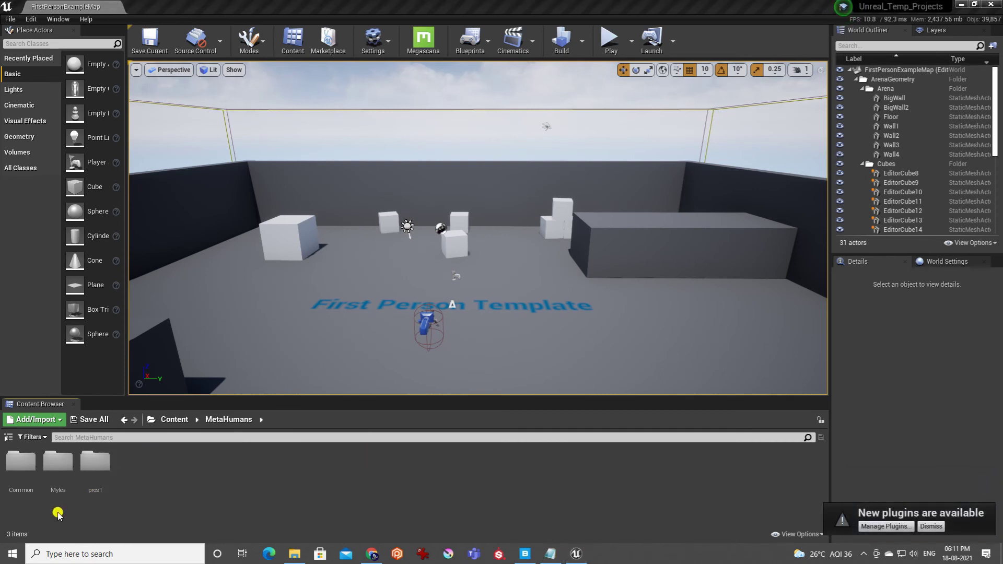
{"action": "double_click", "coordinate": [50, 459]}
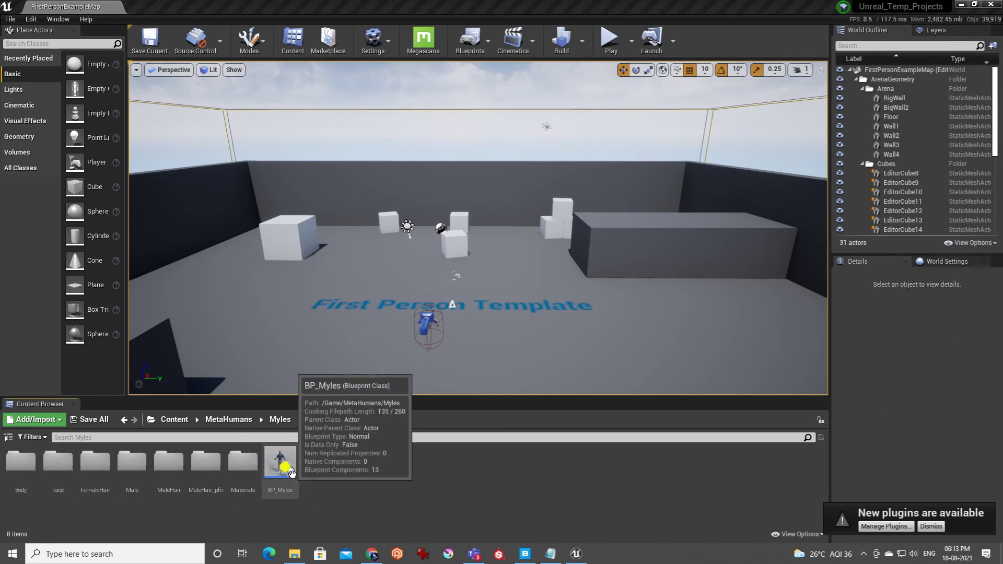
{"action": "double_click", "coordinate": [235, 457]}
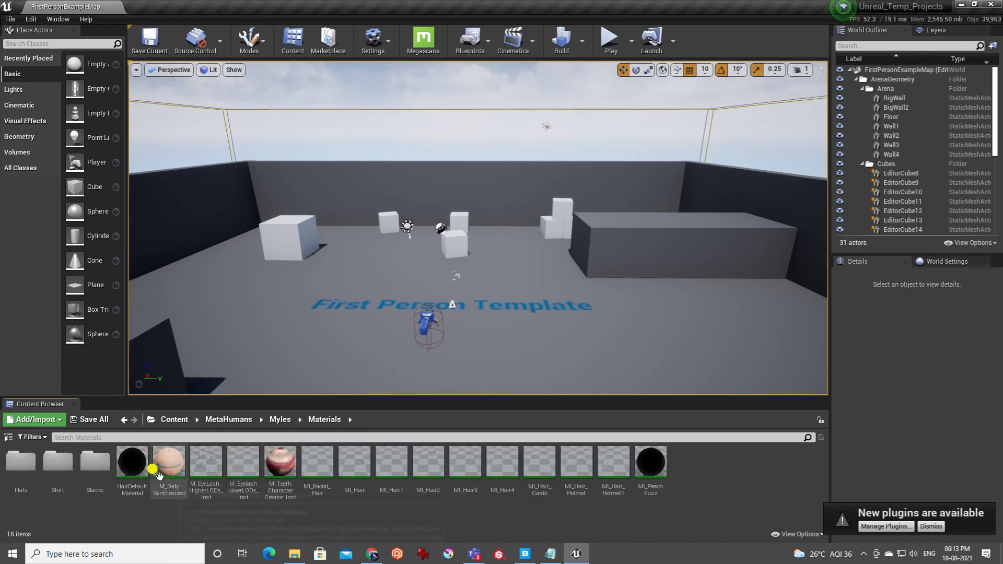
{"action": "double_click", "coordinate": [58, 460]}
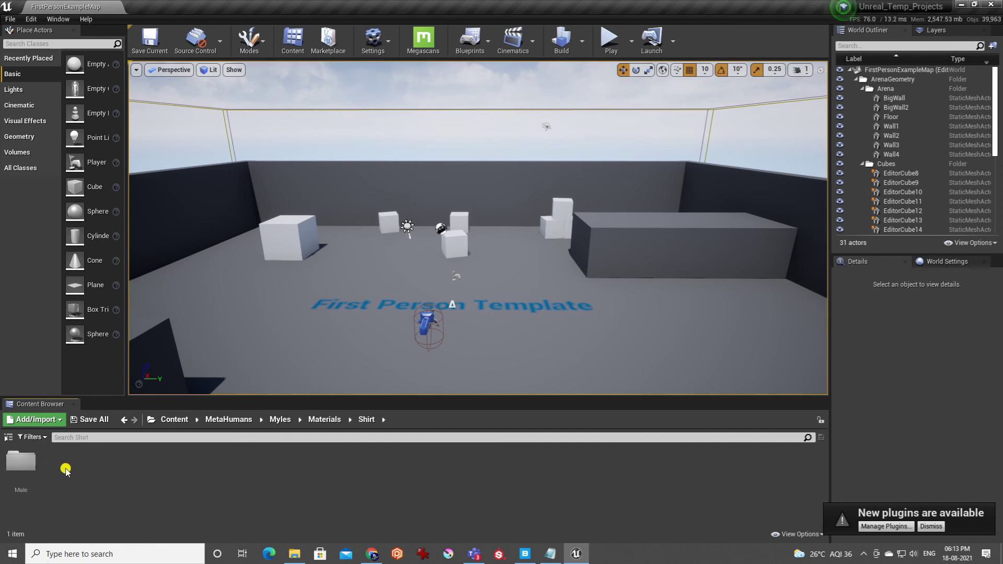
{"action": "double_click", "coordinate": [21, 460]}
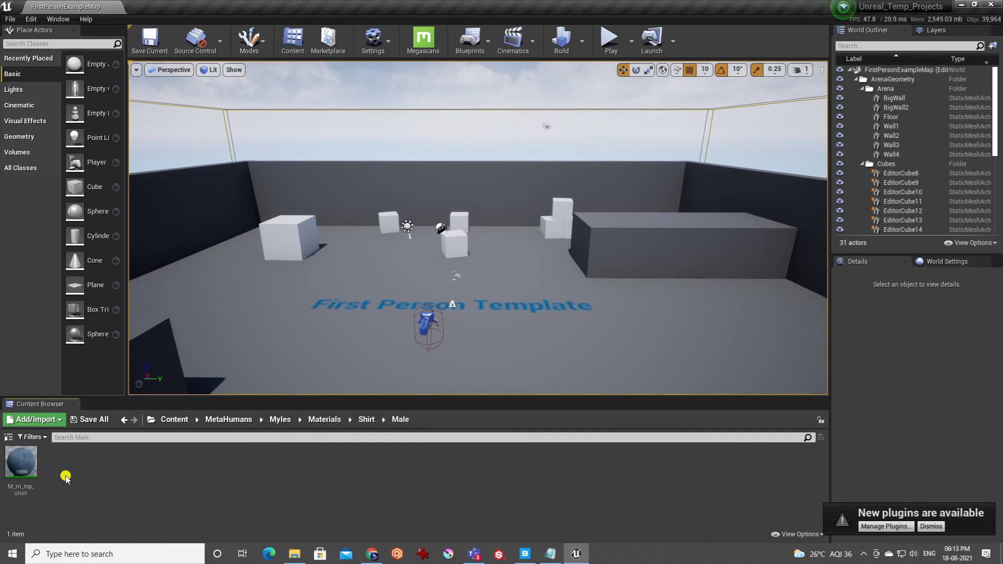
Check Myles's FemaleHair folder, then open Myles_FaceMesh from Face and maximize its editor.
{"action": "left_click", "coordinate": [324, 419]}
{"action": "left_click", "coordinate": [280, 420]}
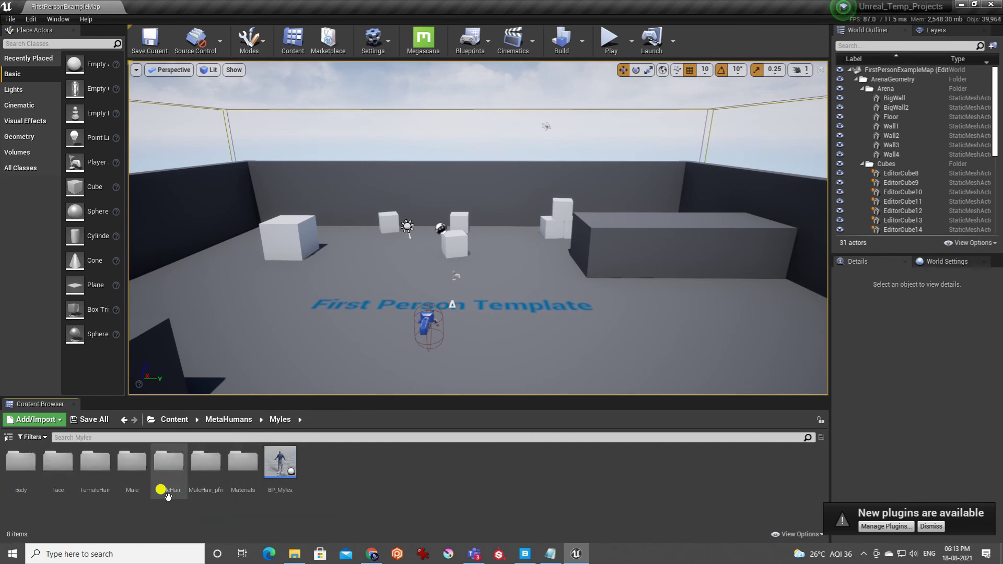
{"action": "double_click", "coordinate": [104, 461]}
{"action": "double_click", "coordinate": [58, 461]}
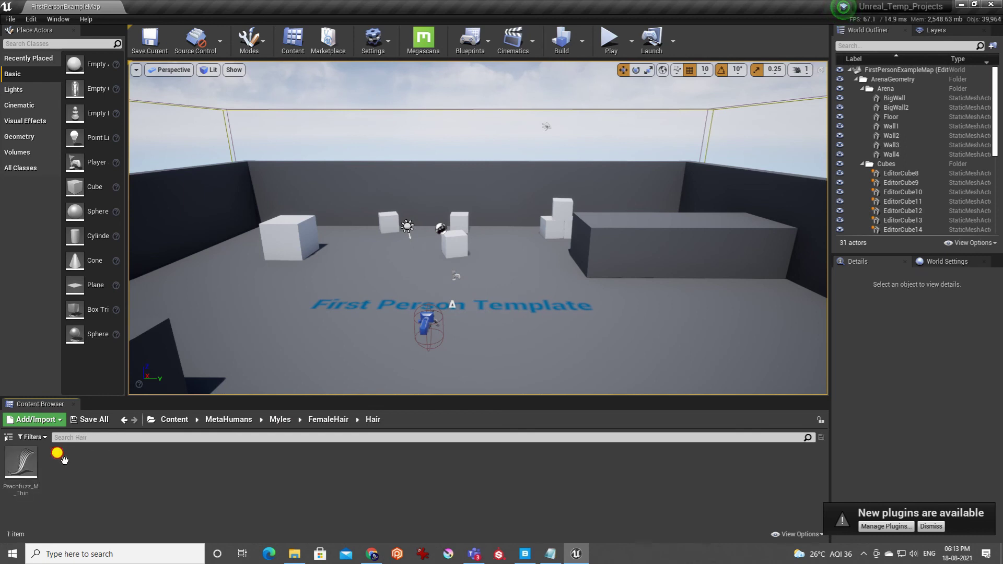
{"action": "left_click", "coordinate": [280, 420]}
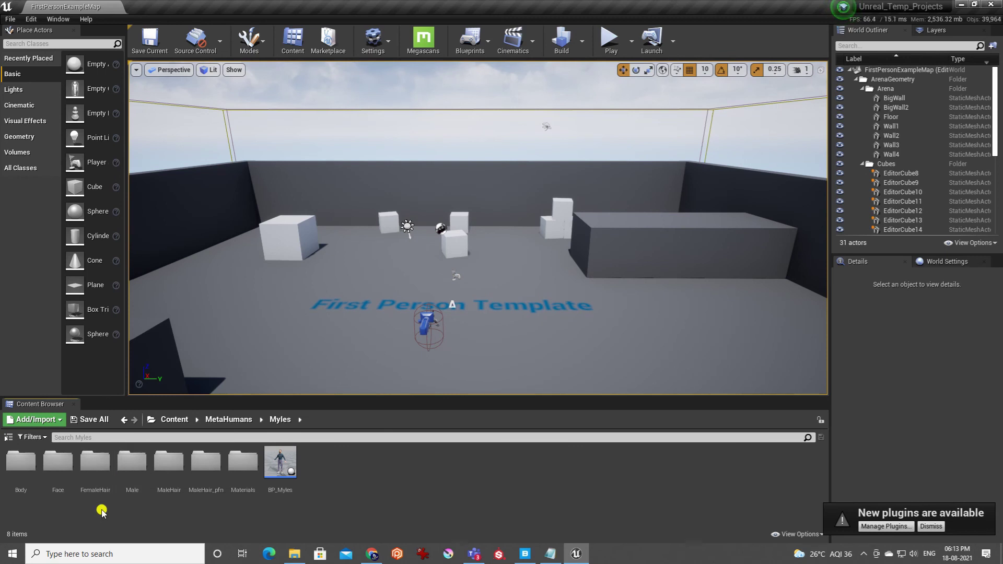
{"action": "double_click", "coordinate": [53, 458]}
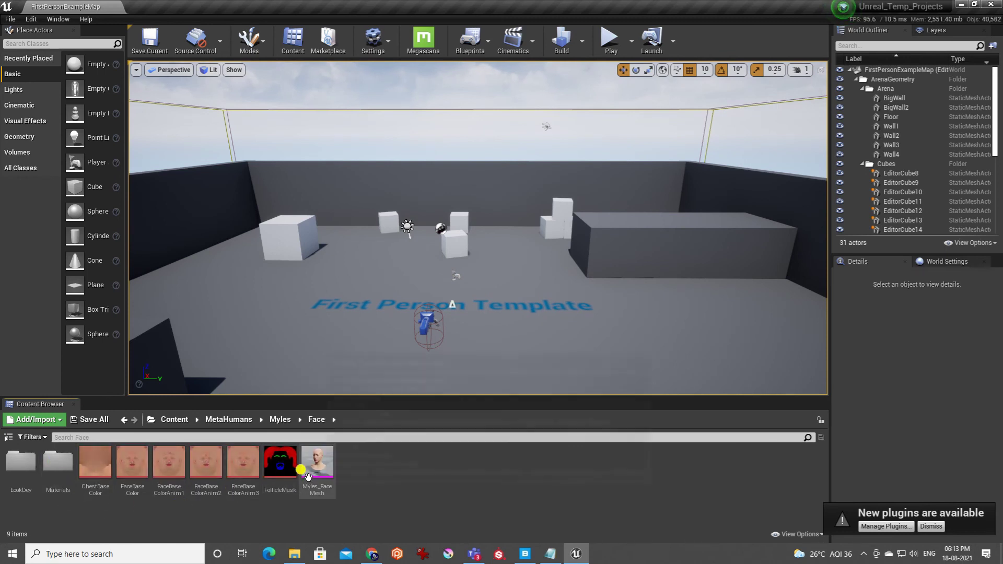
{"action": "double_click", "coordinate": [320, 471]}
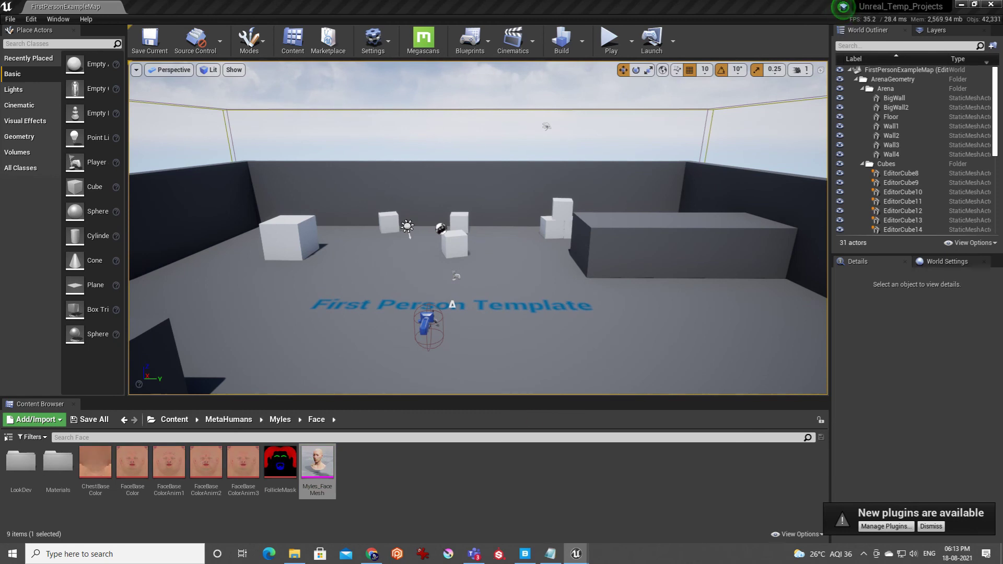
{"action": "left_click", "coordinate": [726, 44]}
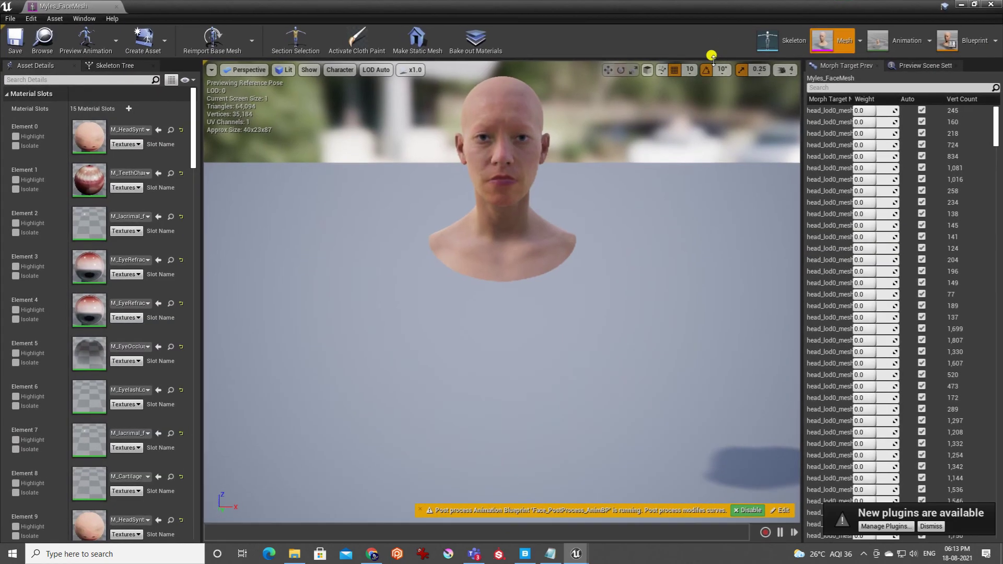
Orbit the face mesh preview, adjust the first morph target weight, then close the editor.
{"action": "left_click_drag", "start_coordinate": [615, 207], "coordinate": [695, 138]}
{"action": "left_click", "coordinate": [786, 70]}
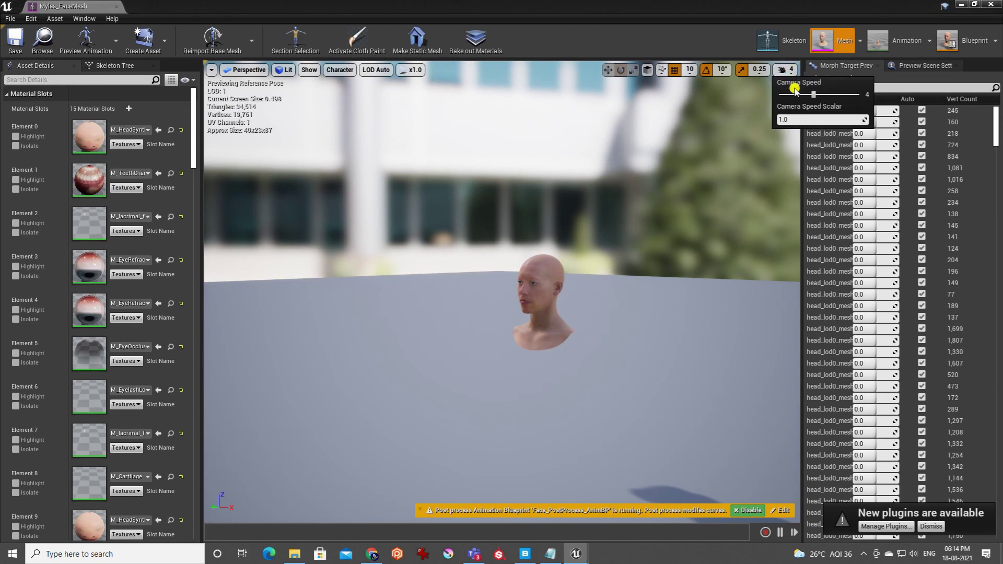
{"action": "scroll", "coordinate": [709, 196], "scroll_direction": "up", "scroll_amount": 10}
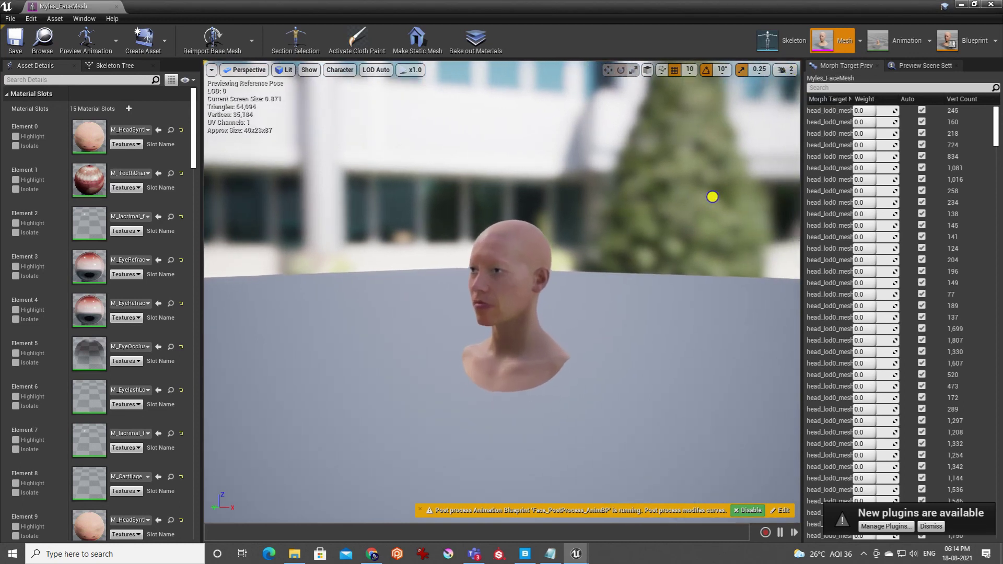
{"action": "mouse_move", "coordinate": [888, 111]}
{"action": "left_mouse_down"}
{"action": "mouse_move", "coordinate": [848, 118]}
{"action": "mouse_move", "coordinate": [869, 119]}
{"action": "mouse_move", "coordinate": [857, 150]}
{"action": "mouse_move", "coordinate": [888, 122]}
{"action": "left_mouse_up"}
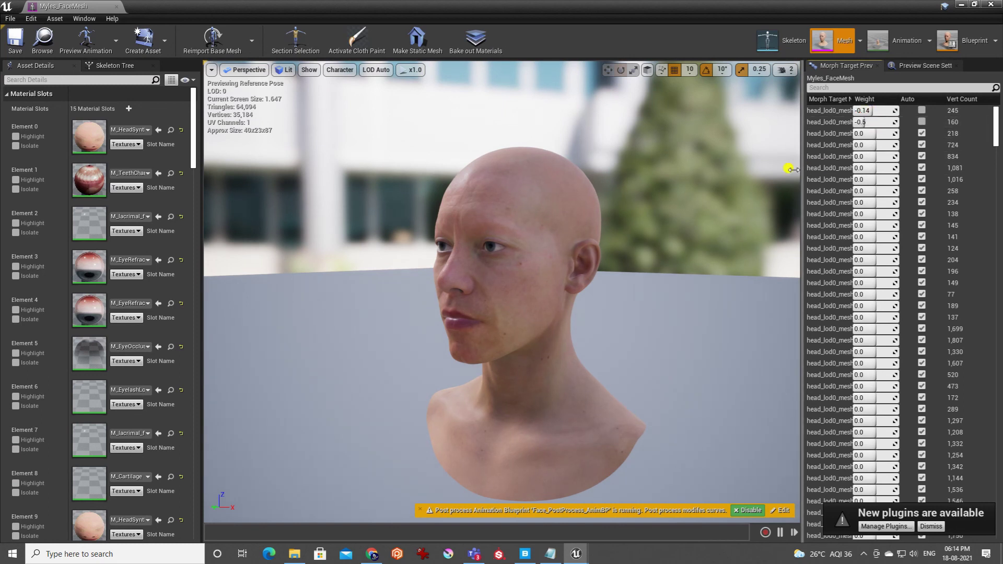
{"action": "left_click", "coordinate": [117, 5]}
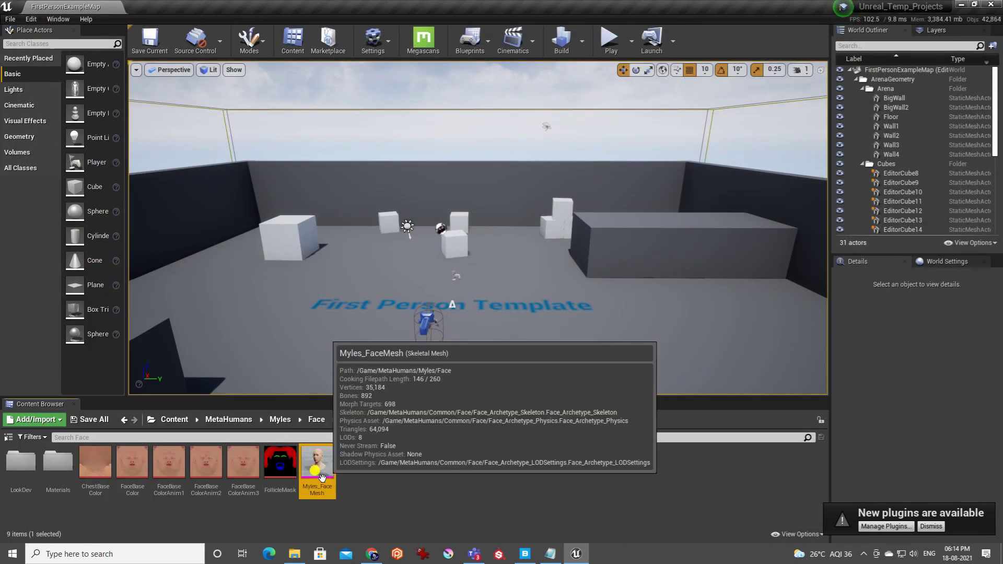
Drill through Myles > Male > Medium > UnderWeight > Body to m_med_unw_body, then return to Myles.
{"action": "left_click", "coordinate": [282, 419]}
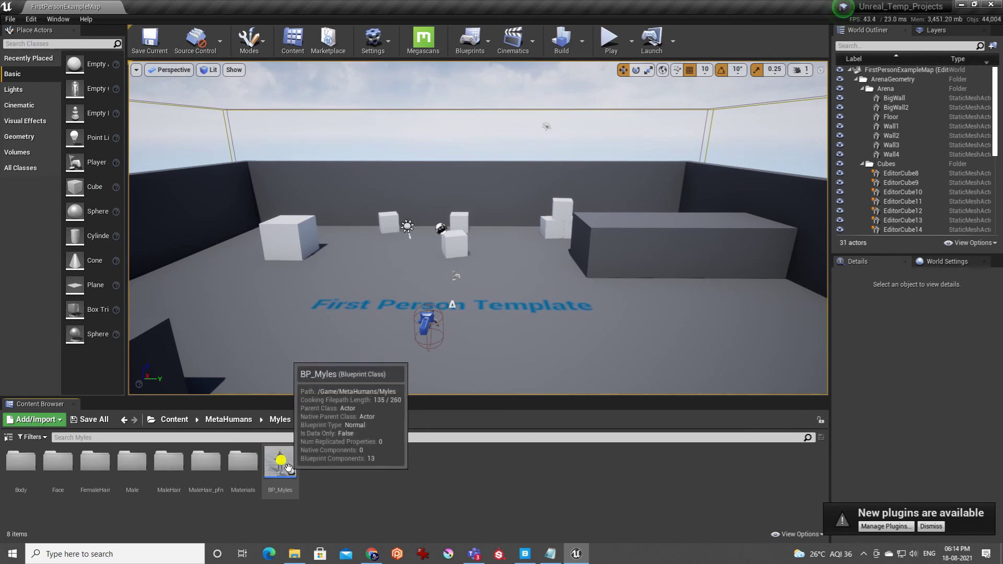
{"action": "double_click", "coordinate": [23, 468]}
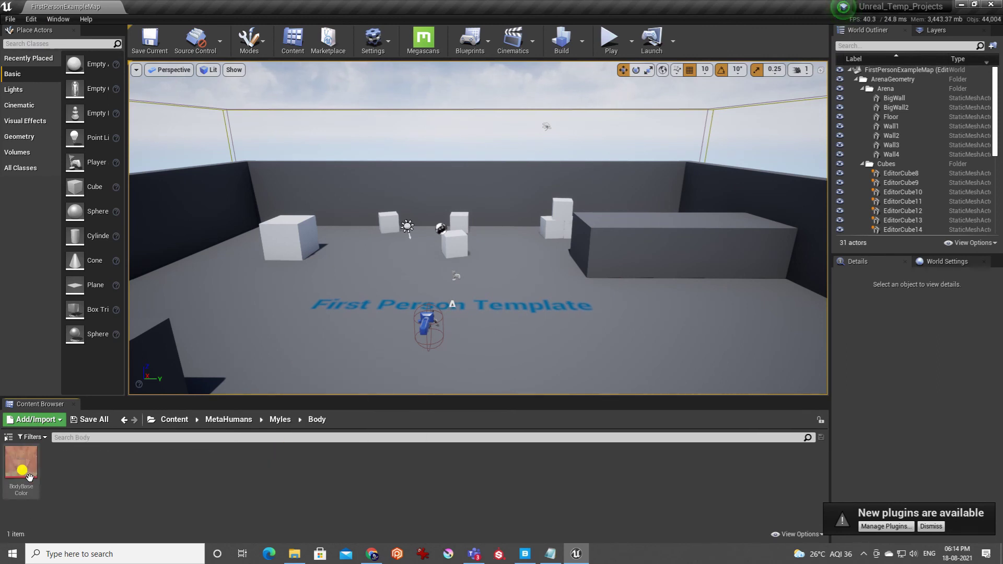
{"action": "left_click", "coordinate": [229, 419]}
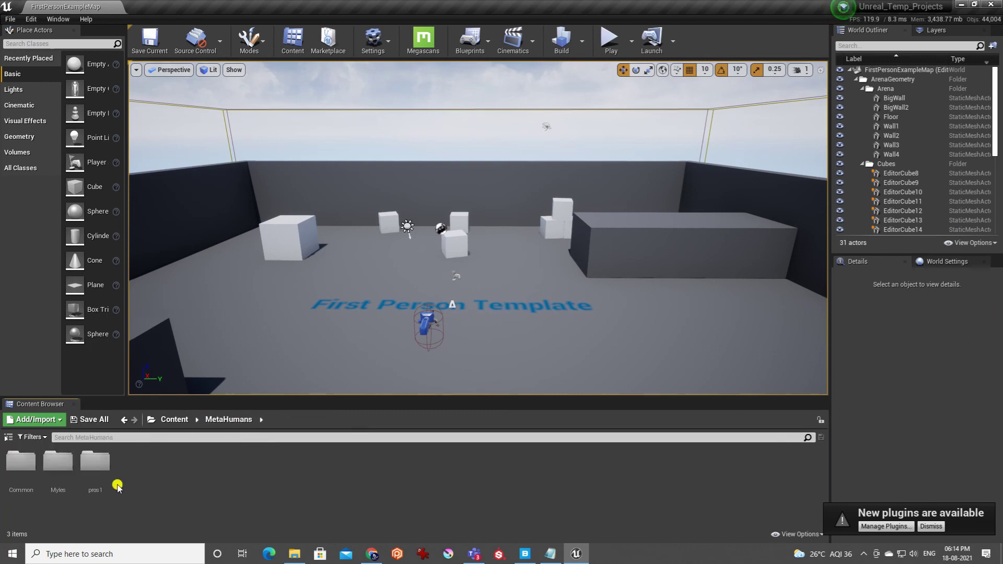
{"action": "double_click", "coordinate": [59, 465]}
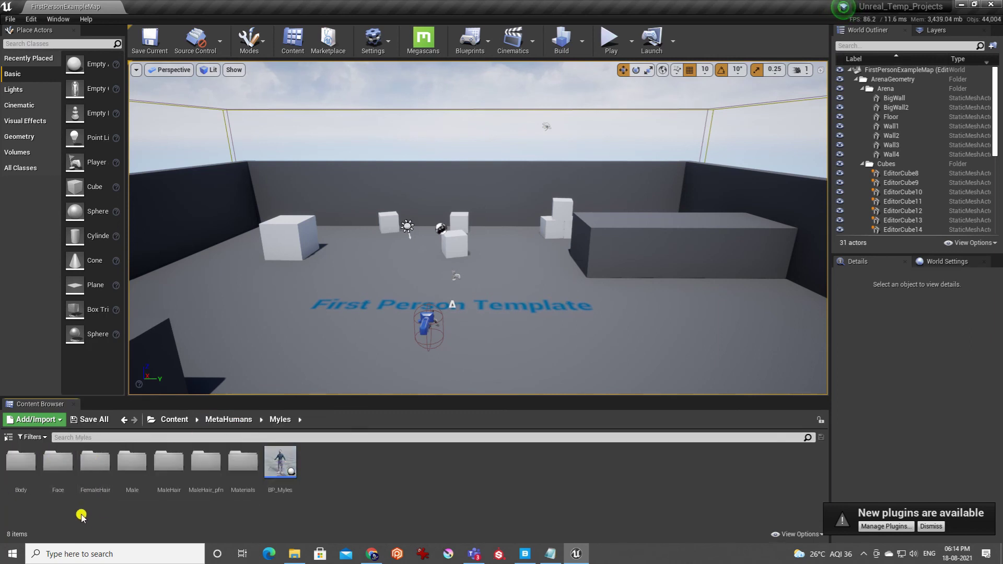
{"action": "double_click", "coordinate": [134, 491]}
{"action": "double_click", "coordinate": [30, 474]}
{"action": "double_click", "coordinate": [22, 459]}
{"action": "left_click", "coordinate": [21, 459]}
{"action": "double_click", "coordinate": [21, 458]}
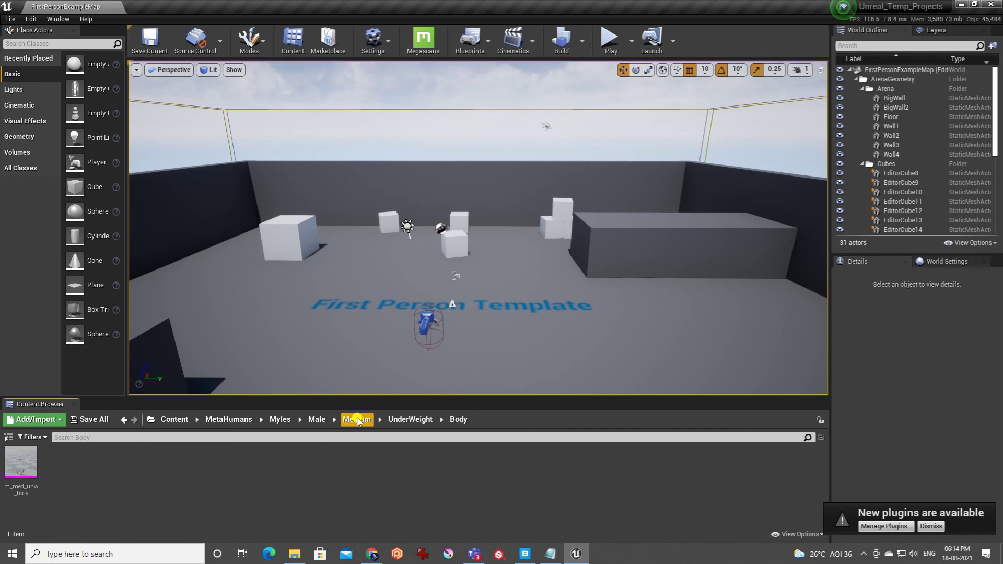
{"action": "left_click", "coordinate": [281, 420]}
Drag BP_Myles into the level beside the template text and frame the view on him.
{"action": "left_click_drag", "start_coordinate": [280, 462], "coordinate": [484, 326]}
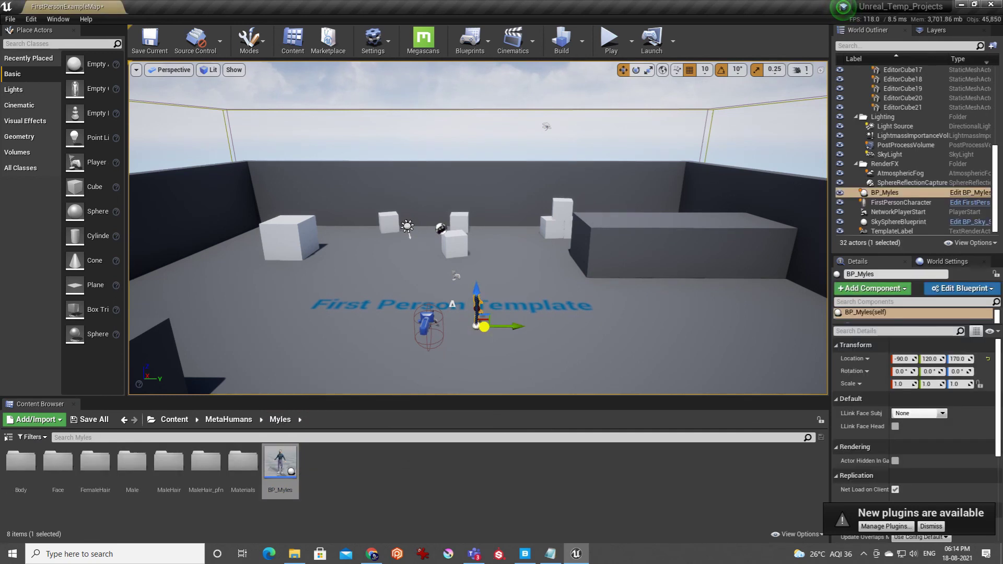
{"action": "key", "text": "f"}
{"action": "left_click_drag", "start_coordinate": [580, 294], "coordinate": [601, 291], "text": "alt"}
{"action": "left_click", "coordinate": [670, 279]}
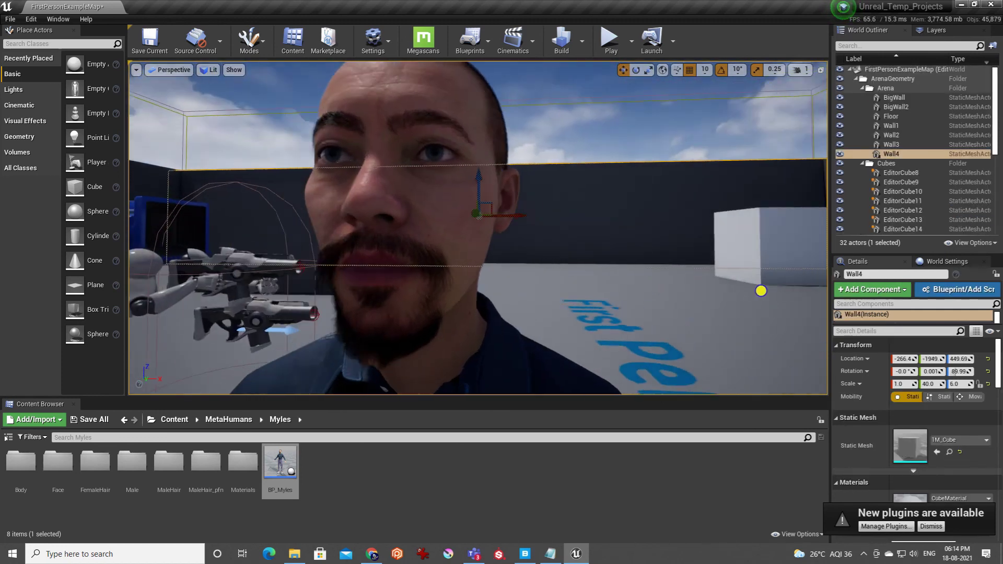
{"action": "left_click_drag", "start_coordinate": [761, 291], "coordinate": [770, 291], "text": "alt"}
{"action": "left_click", "coordinate": [679, 150]}
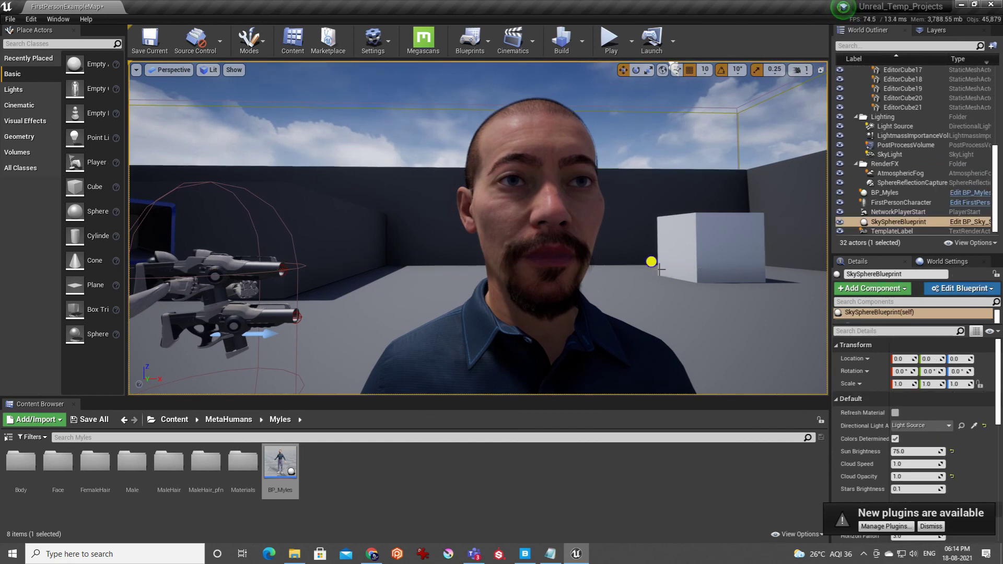
{"action": "left_click_drag", "start_coordinate": [750, 277], "coordinate": [635, 282], "text": "alt"}
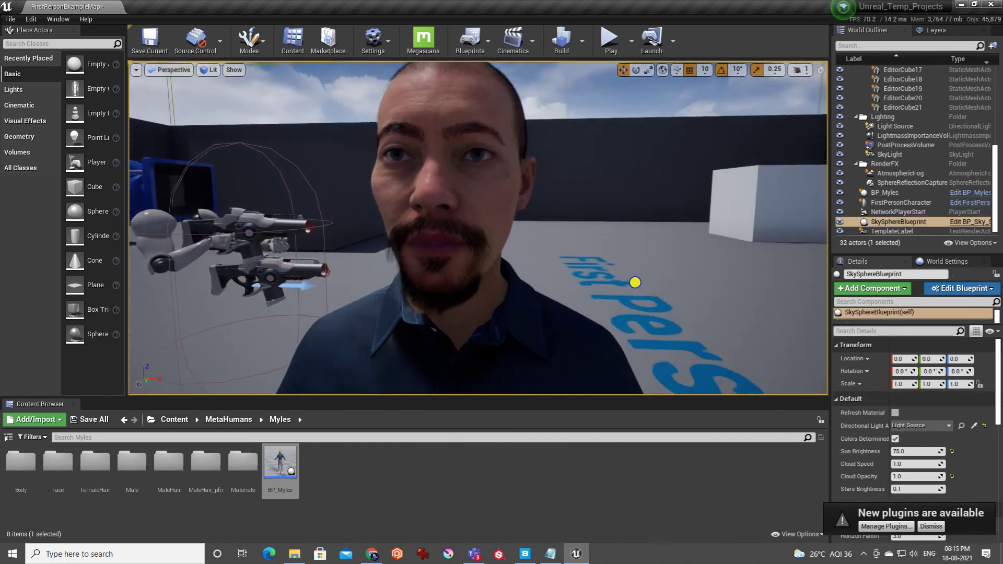
{"action": "middle_click_drag", "start_coordinate": [640, 284], "coordinate": [641, 287]}
{"action": "mouse_move", "coordinate": [665, 295]}
{"action": "left_mouse_down", "text": "alt"}
{"action": "mouse_move", "coordinate": [699, 282]}
{"action": "mouse_move", "coordinate": [742, 286]}
{"action": "mouse_move", "coordinate": [739, 264]}
{"action": "mouse_move", "coordinate": [505, 277]}
{"action": "mouse_move", "coordinate": [557, 300]}
{"action": "mouse_move", "coordinate": [580, 363]}
{"action": "mouse_move", "coordinate": [575, 265]}
{"action": "mouse_move", "coordinate": [578, 293]}
{"action": "mouse_move", "coordinate": [612, 297]}
{"action": "mouse_move", "coordinate": [660, 273]}
{"action": "mouse_move", "coordinate": [660, 283]}
{"action": "left_mouse_up", "text": "alt"}
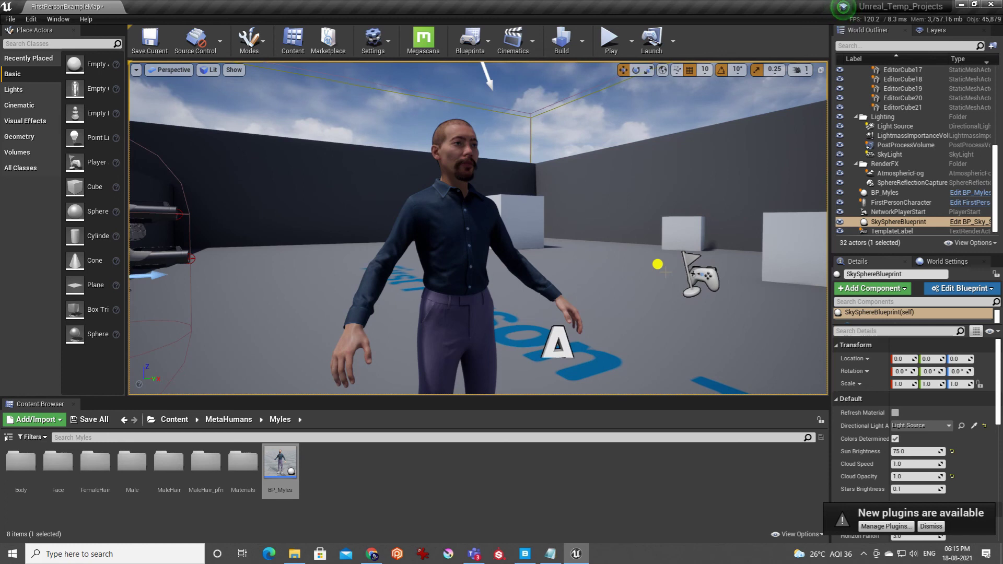
{"action": "left_click_drag", "start_coordinate": [593, 221], "coordinate": [586, 193], "text": "alt"}
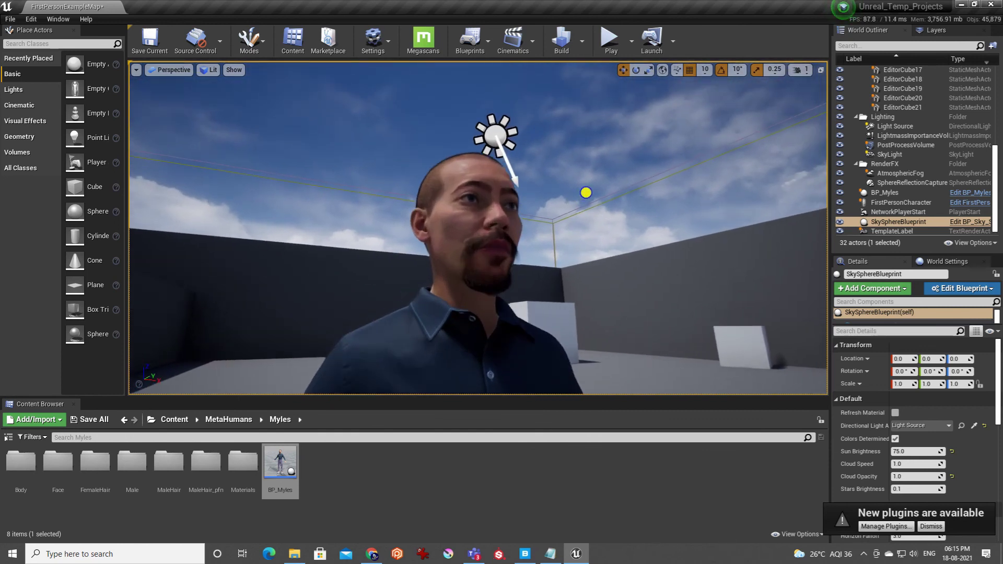
{"action": "scroll", "coordinate": [586, 193], "scroll_direction": "down", "scroll_amount": 5}
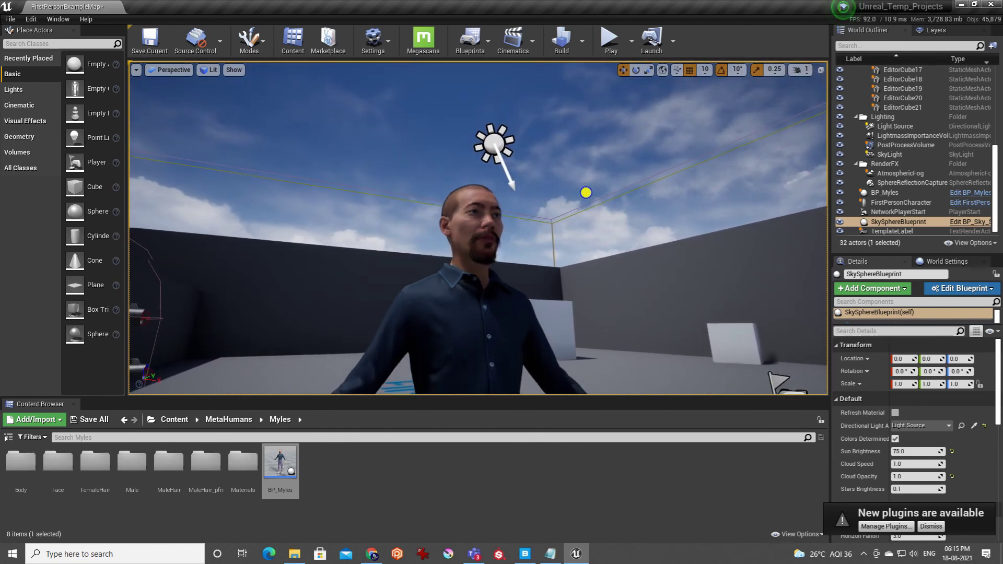
{"action": "scroll", "coordinate": [586, 192], "scroll_direction": "down", "scroll_amount": 6}
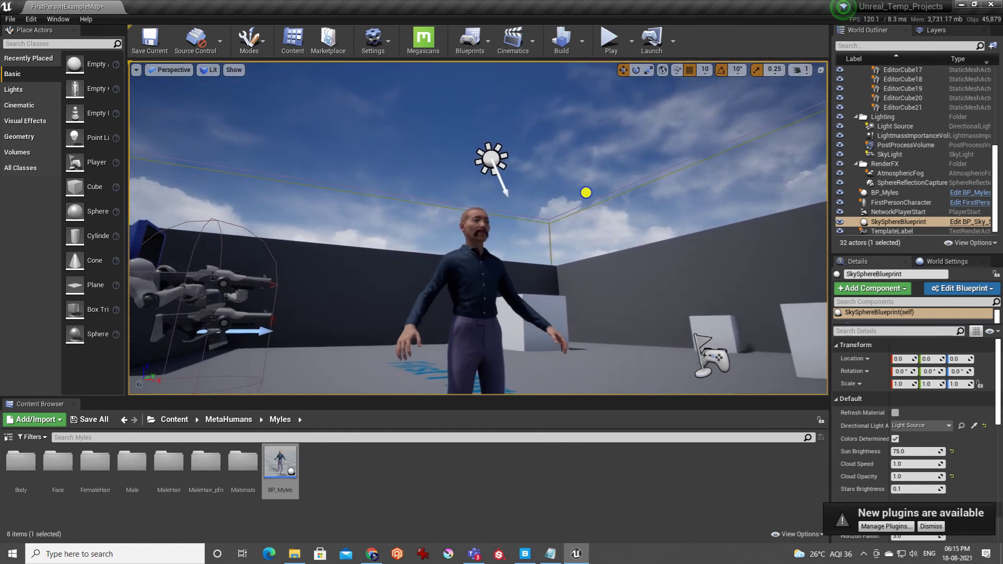
{"action": "scroll", "coordinate": [585, 193], "scroll_direction": "down", "scroll_amount": 3}
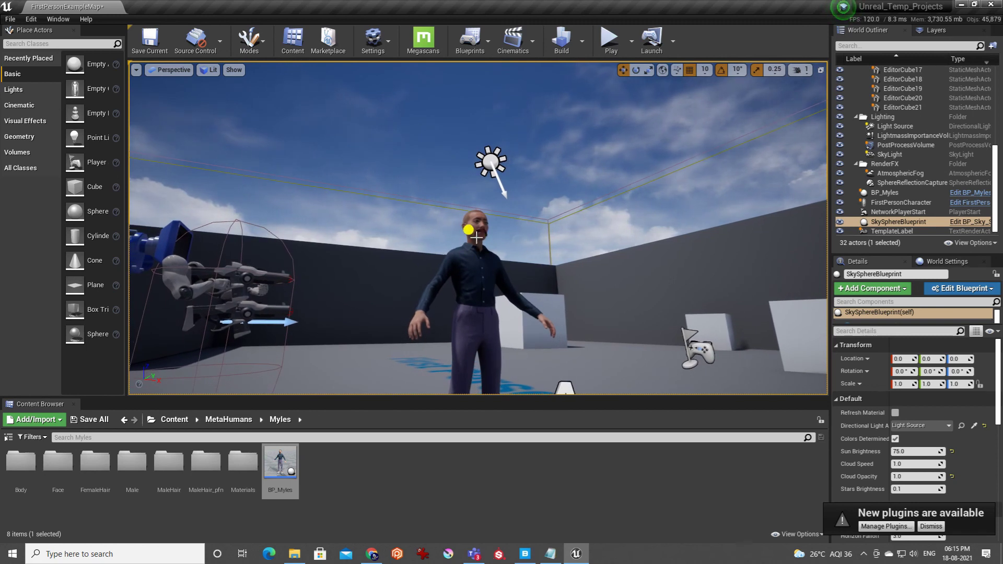
{"action": "scroll", "coordinate": [486, 236], "scroll_direction": "up", "scroll_amount": 4}
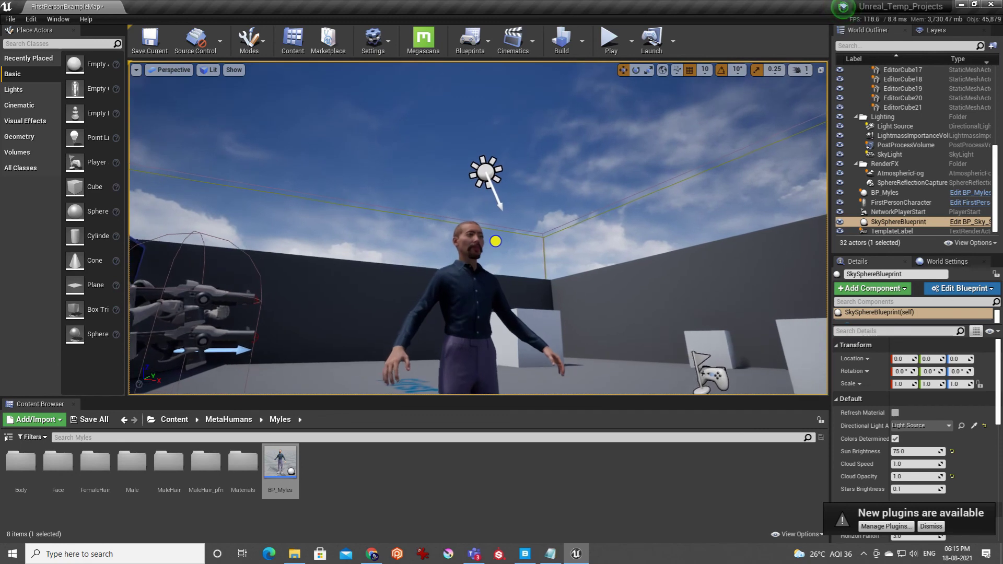